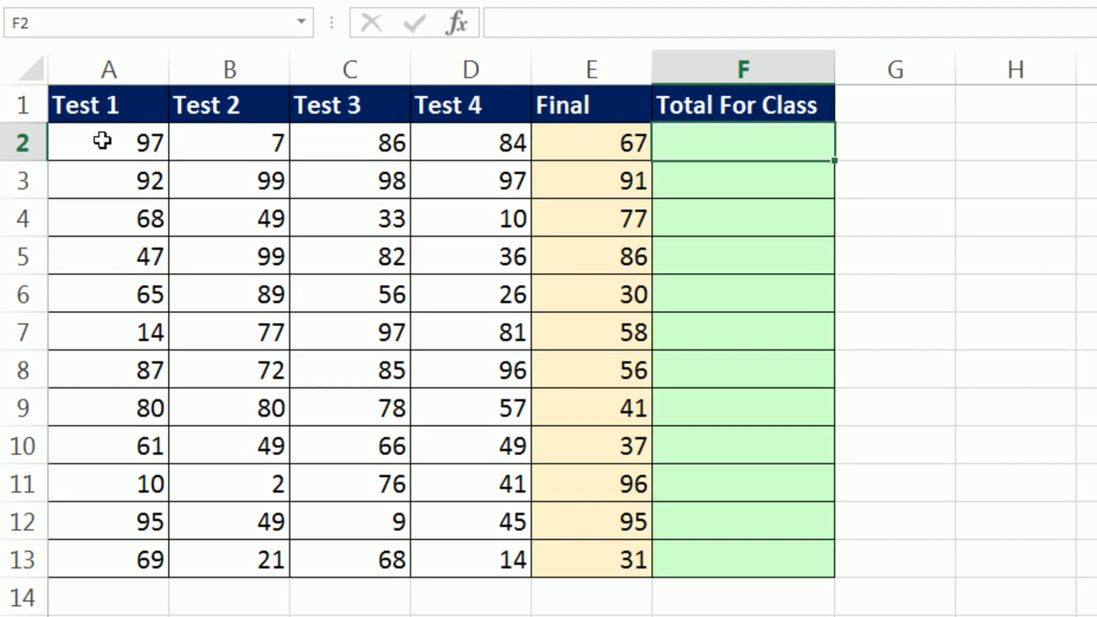
Step: Look over the row 2 and row 3 test scores, Final scores and Total For Class cells
click(71, 176)
drag(183, 144, 476, 142)
click(584, 139)
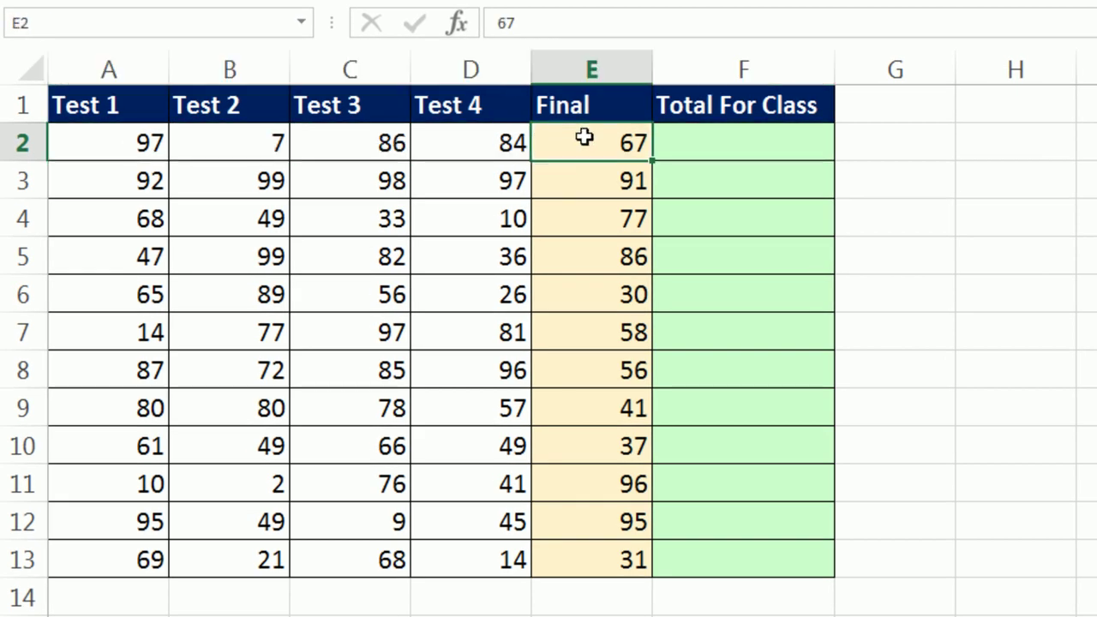
click(712, 141)
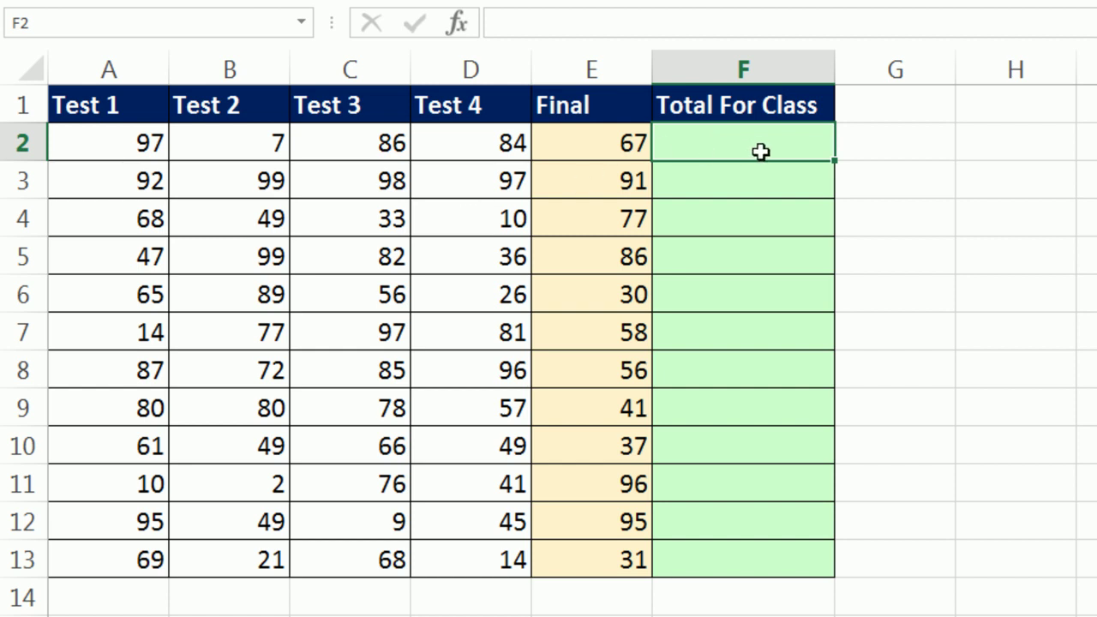
click(627, 144)
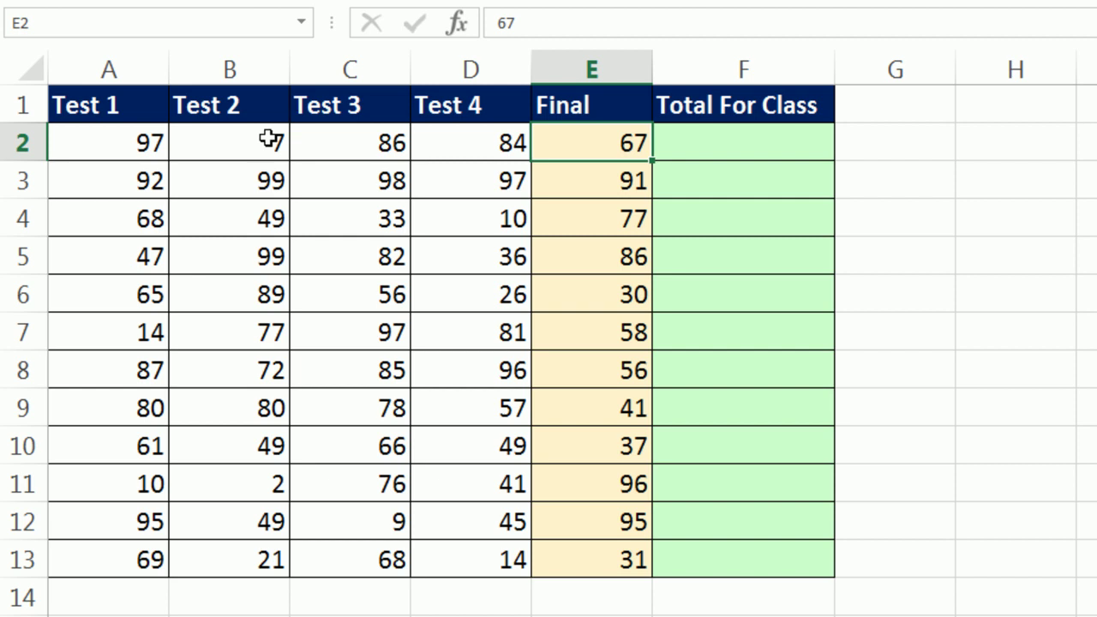
click(623, 186)
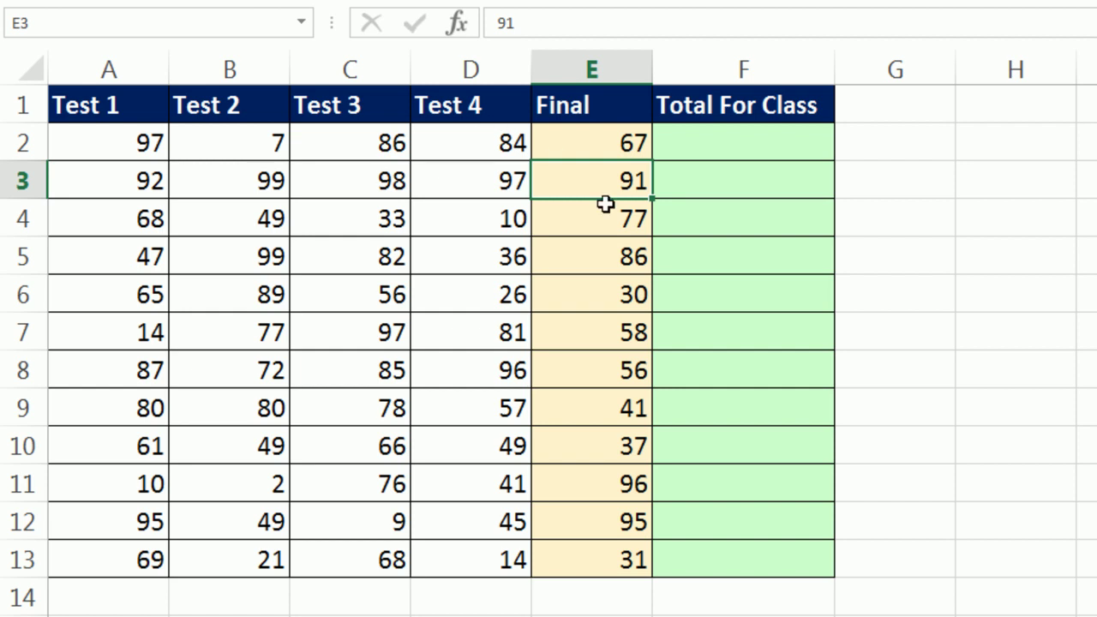
click(607, 153)
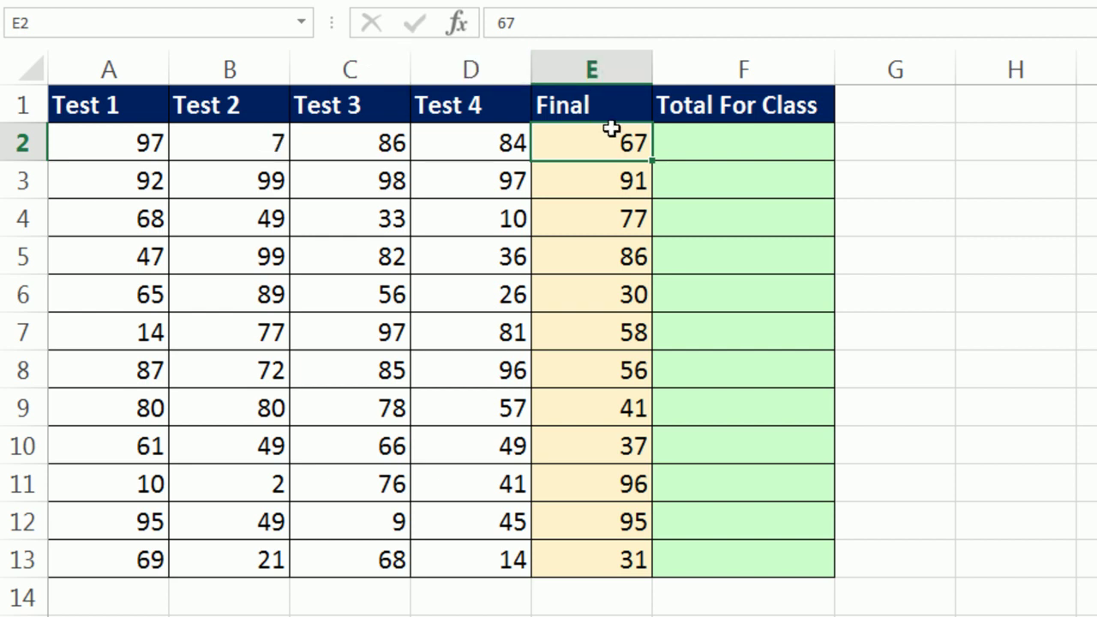
drag(505, 142, 107, 143)
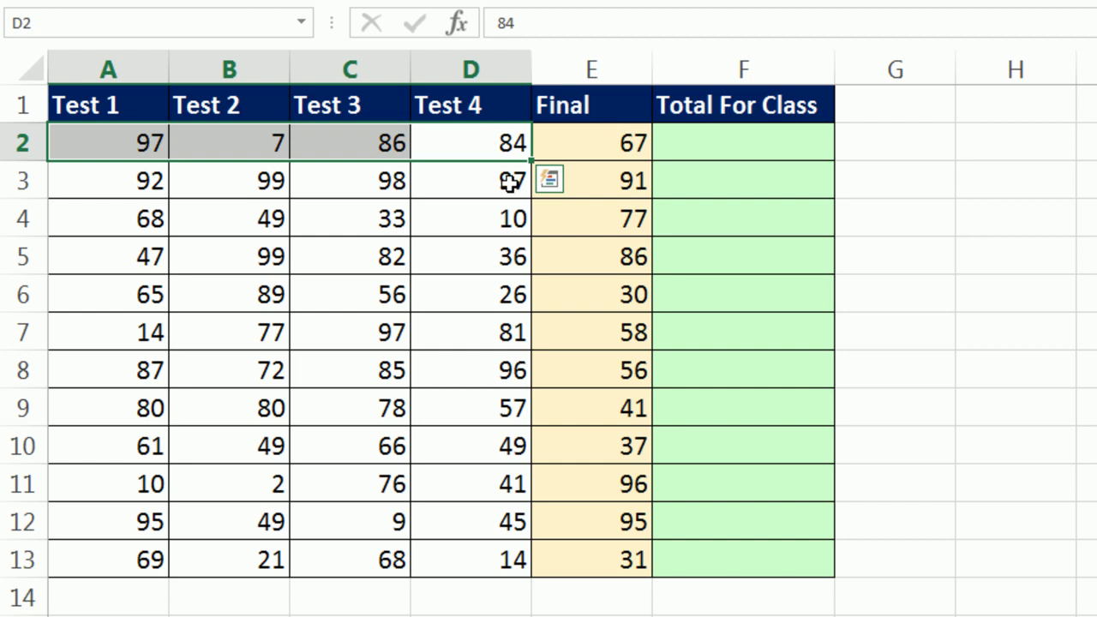
drag(509, 179, 130, 179)
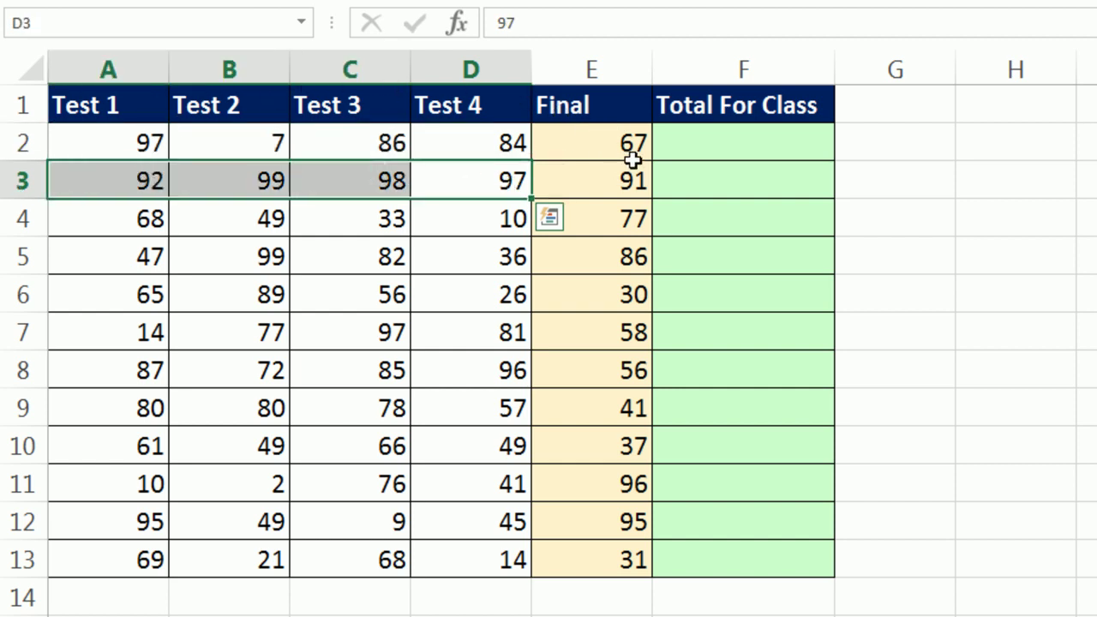
click(681, 145)
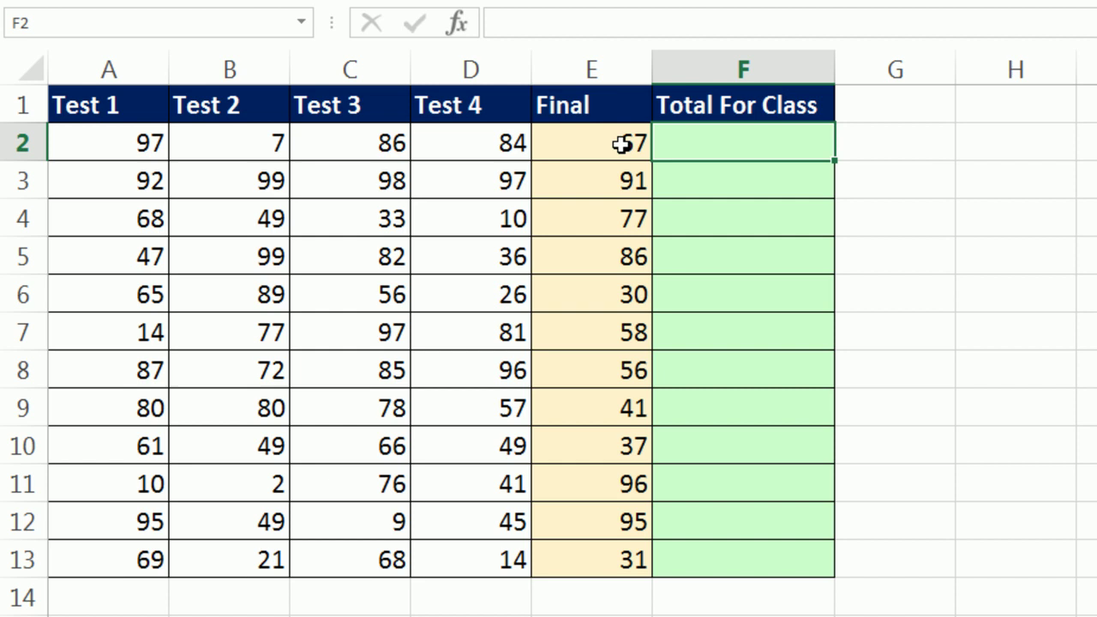
click(743, 180)
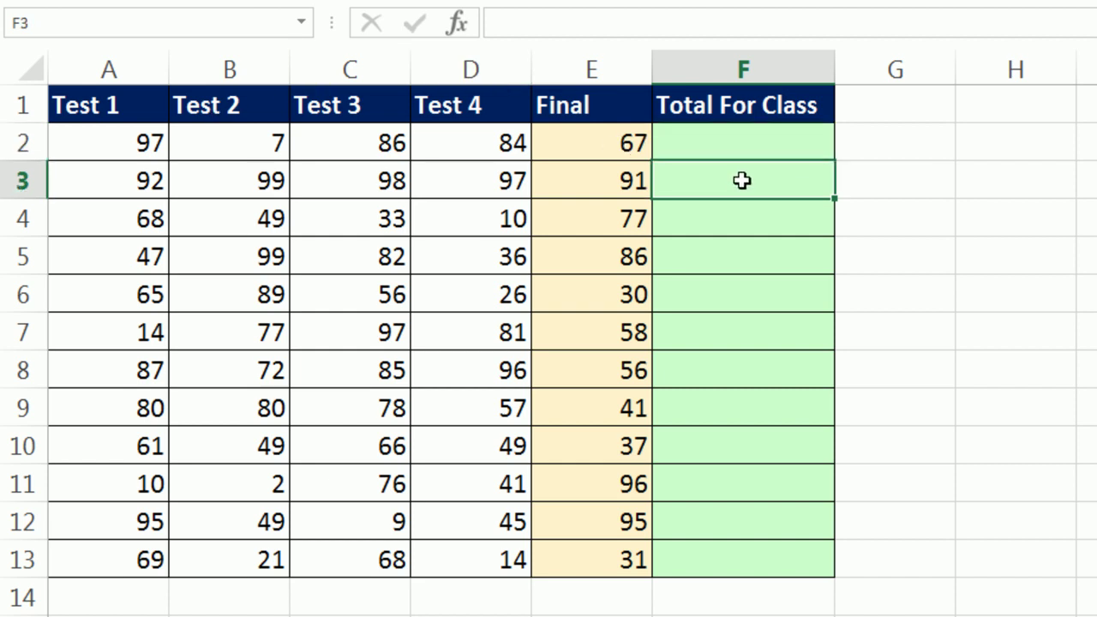
click(740, 147)
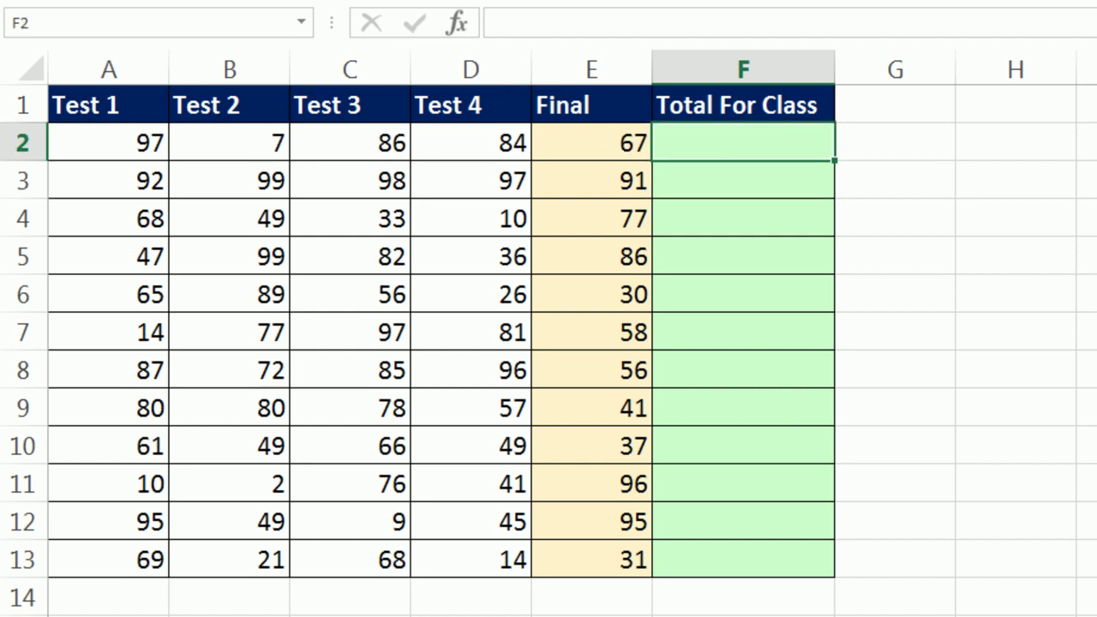
Step: Enter =E2-MIN(A2:D2) in F2 and fill it down to F13
text(=)
key(Left)
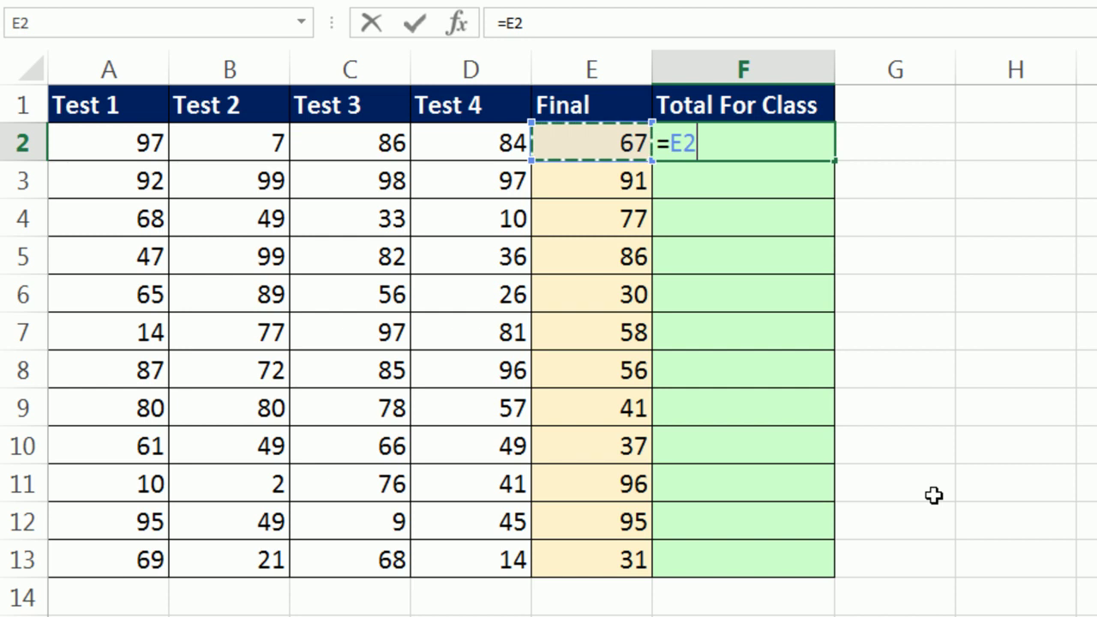
text(-min)
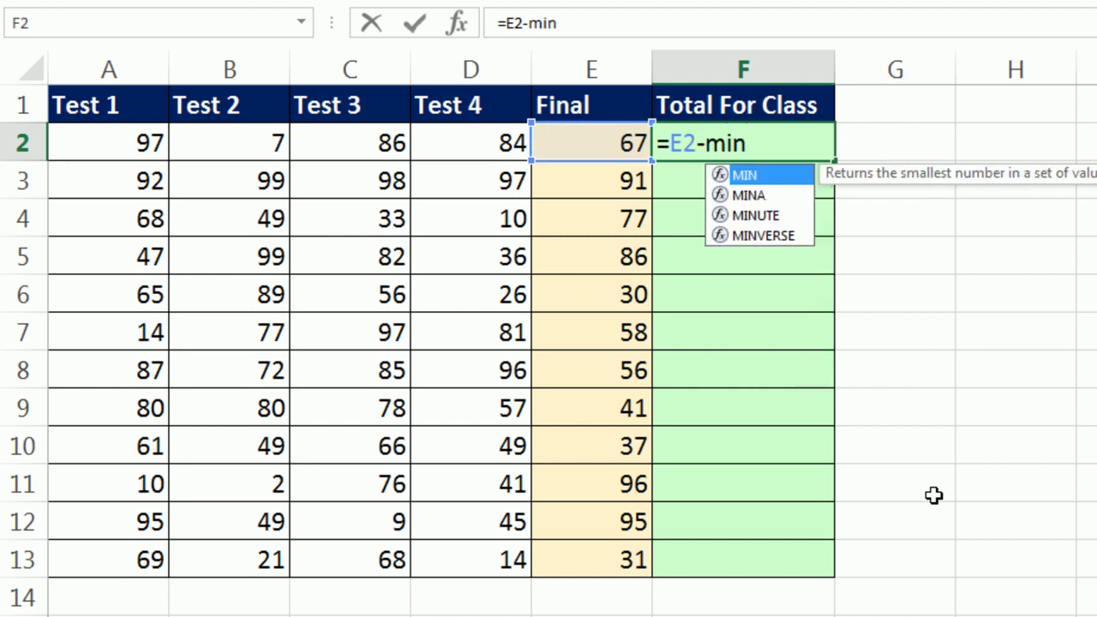
key(Tab)
drag(88, 142, 458, 149)
text())
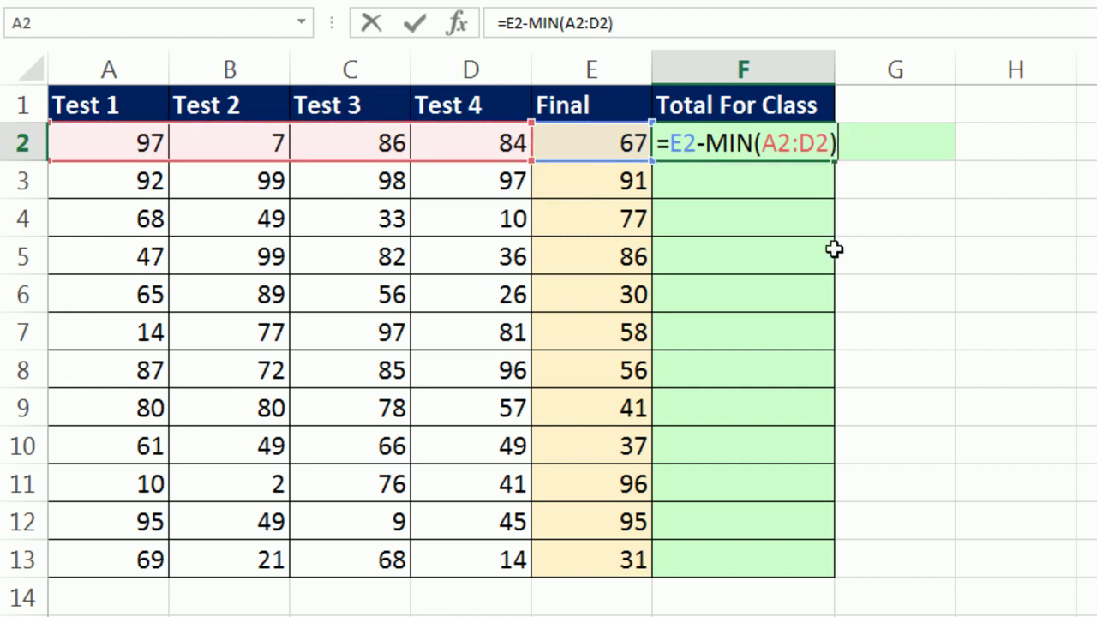
key(ctrl+Return)
double_click(835, 160)
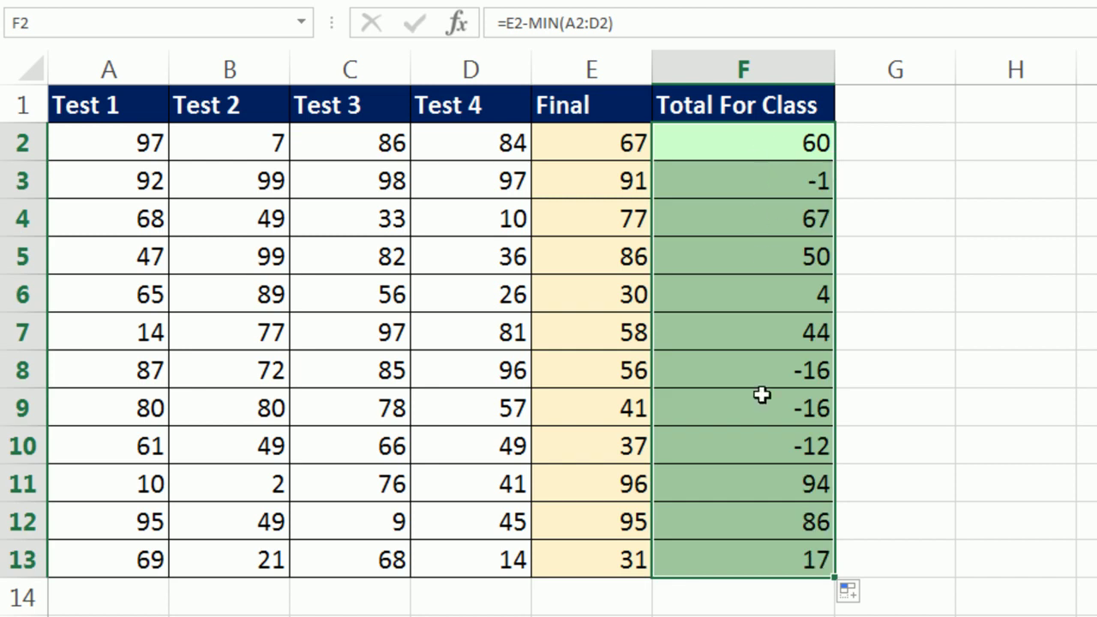
Step: Check the resulting formulas in F2, F4, F3, F8, F9 and F10
click(756, 142)
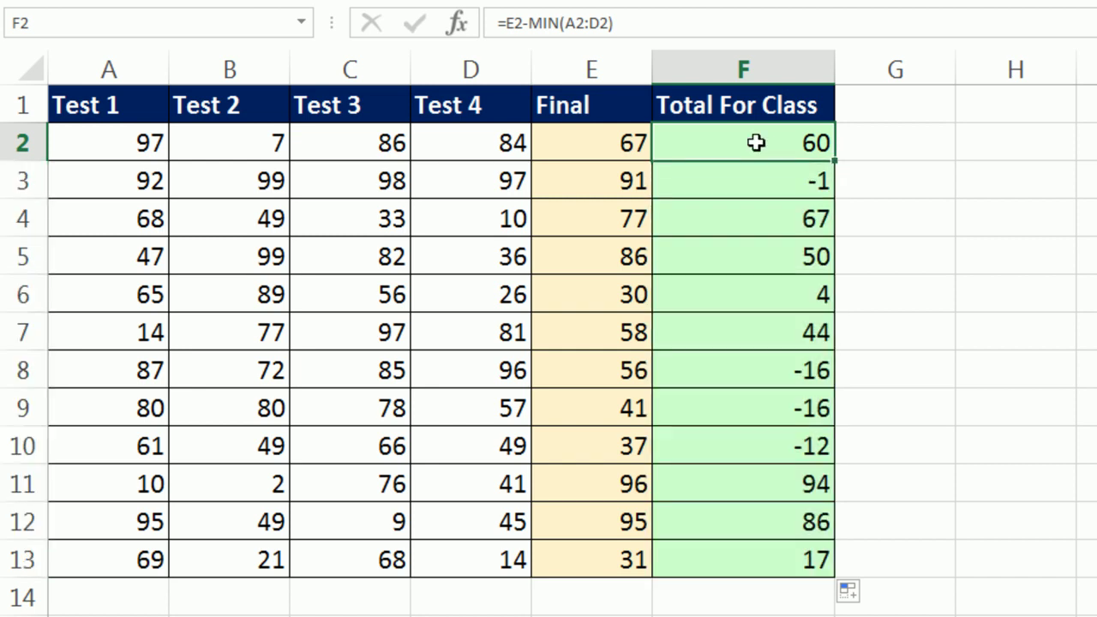
click(754, 228)
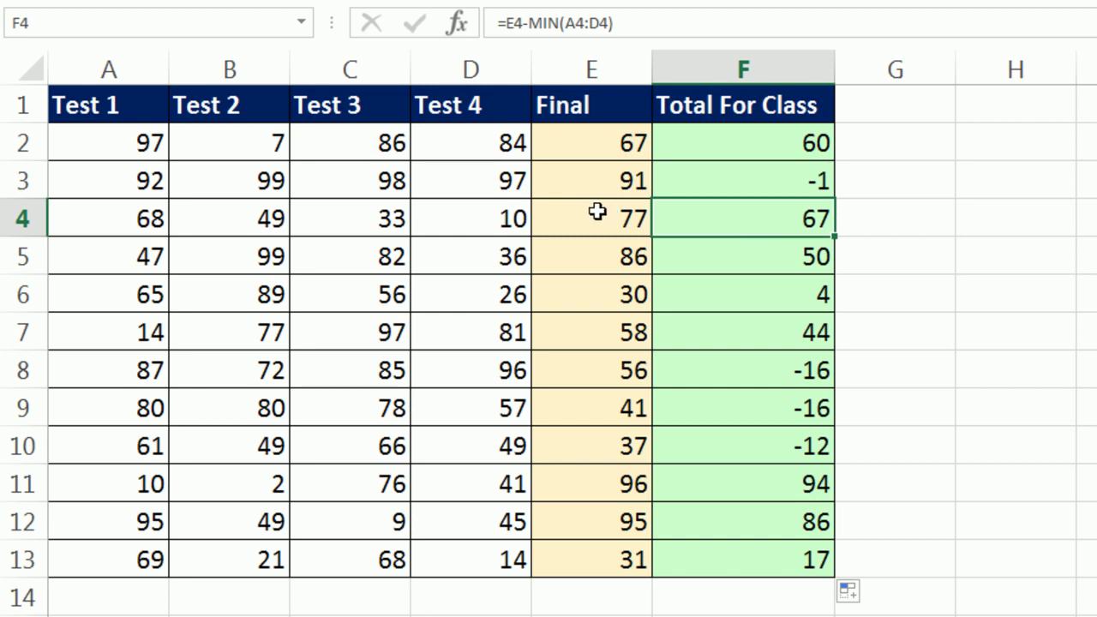
click(743, 179)
click(770, 382)
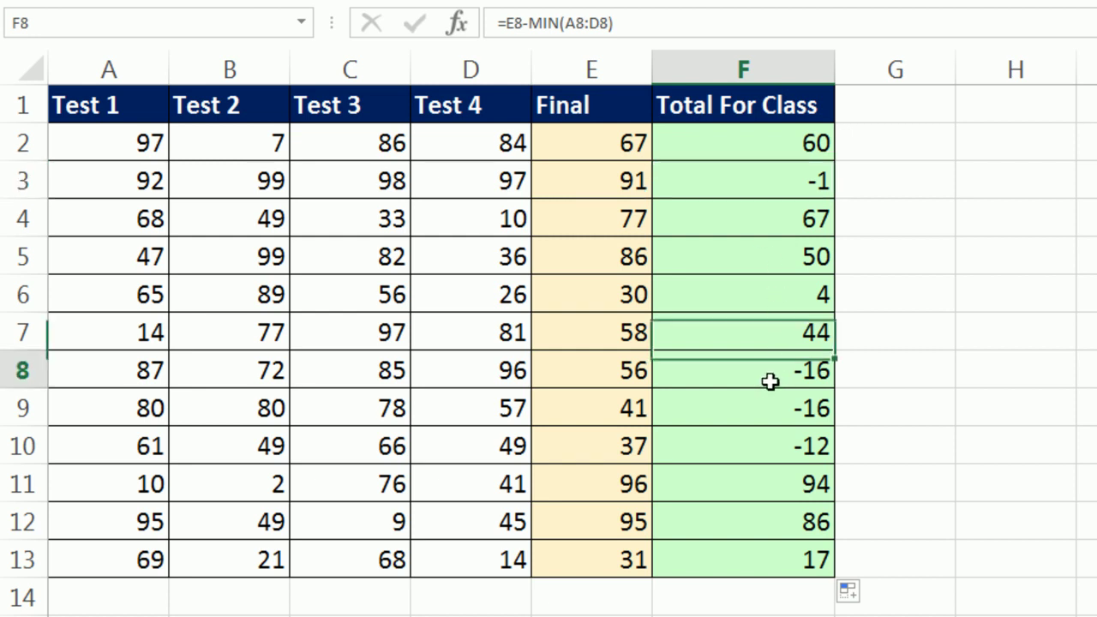
click(760, 400)
click(759, 445)
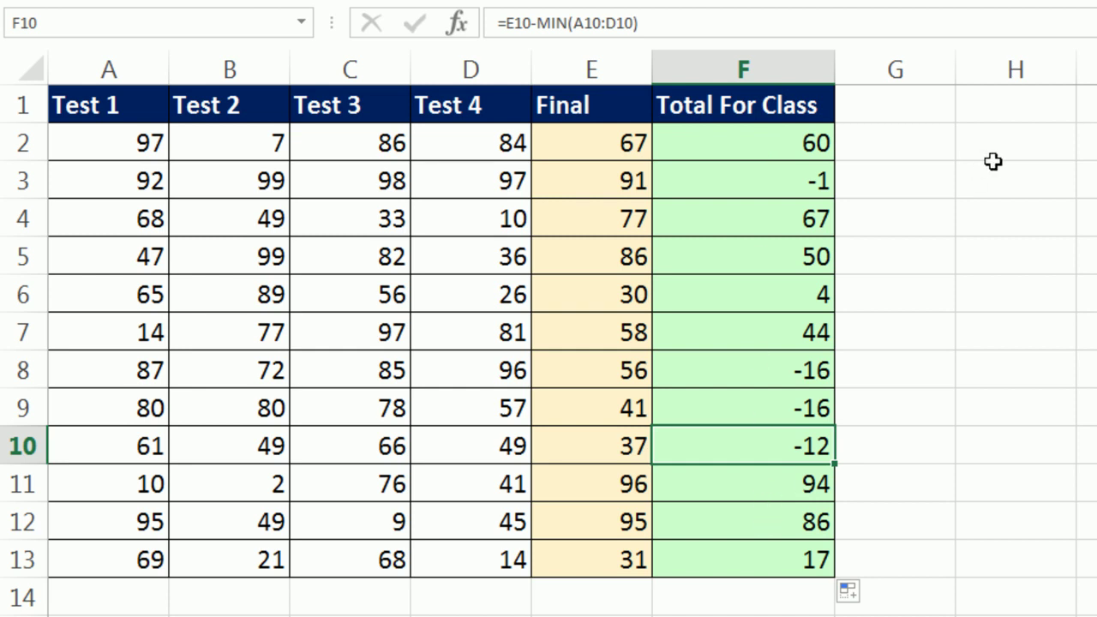
Step: Change F2 to =E2-MIN(A2:D2)<0, fill it to F13, and check F3 and F8
click(728, 145)
key(F2)
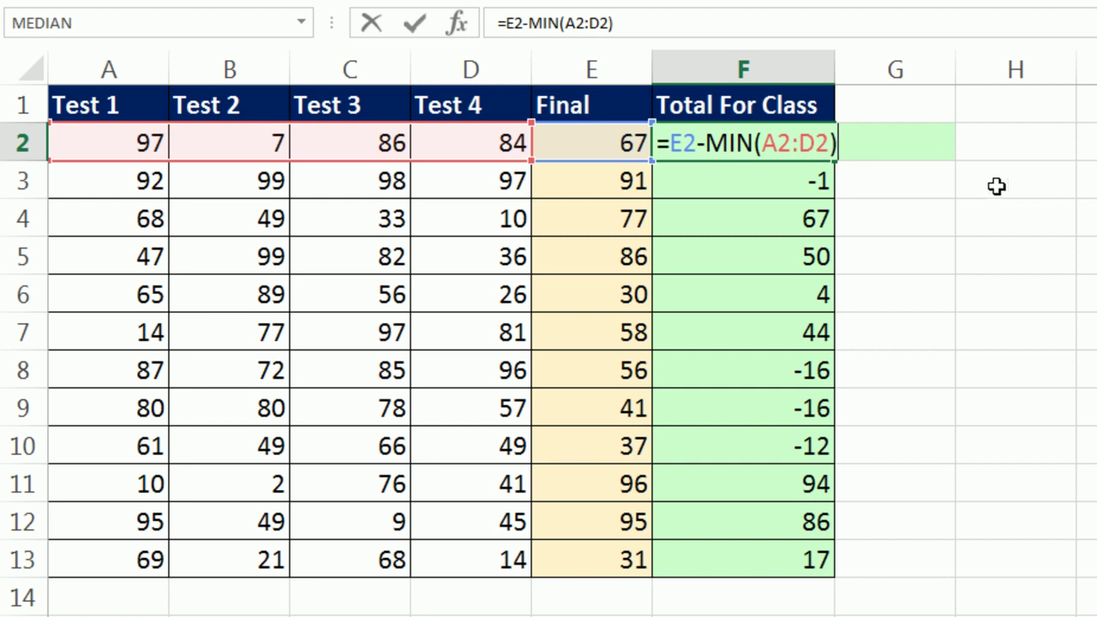
text(<0)
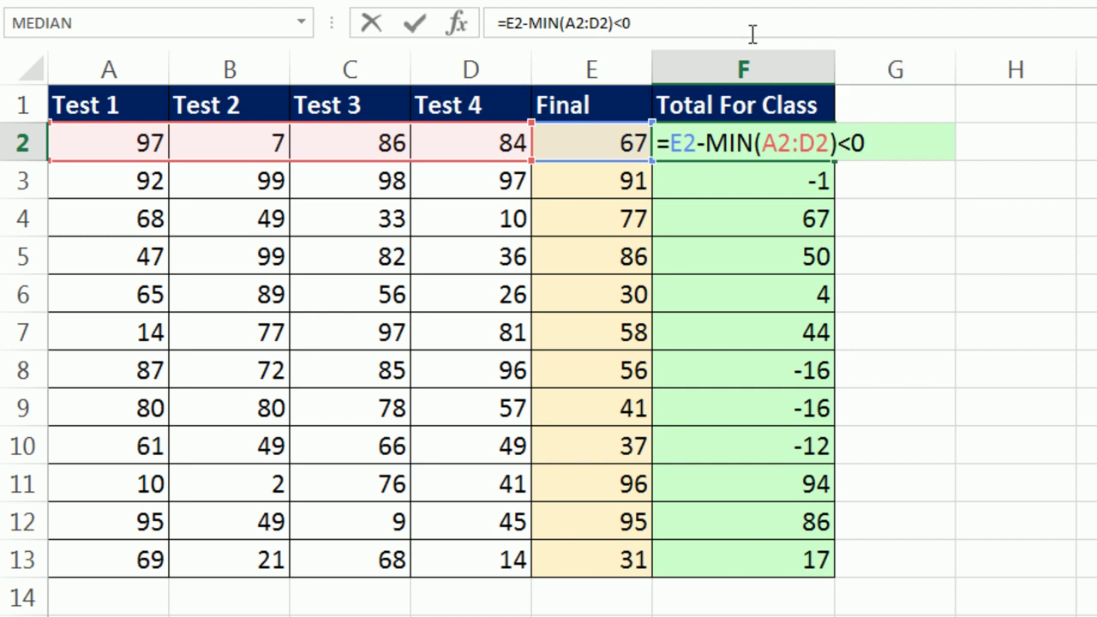
drag(669, 143, 845, 139)
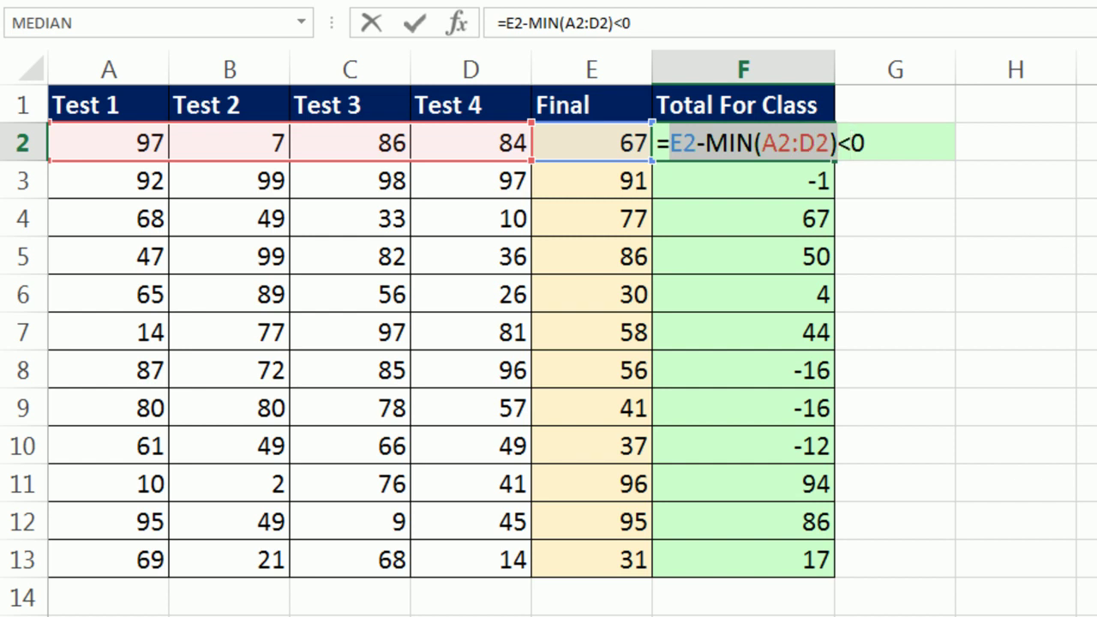
key(ctrl+Return)
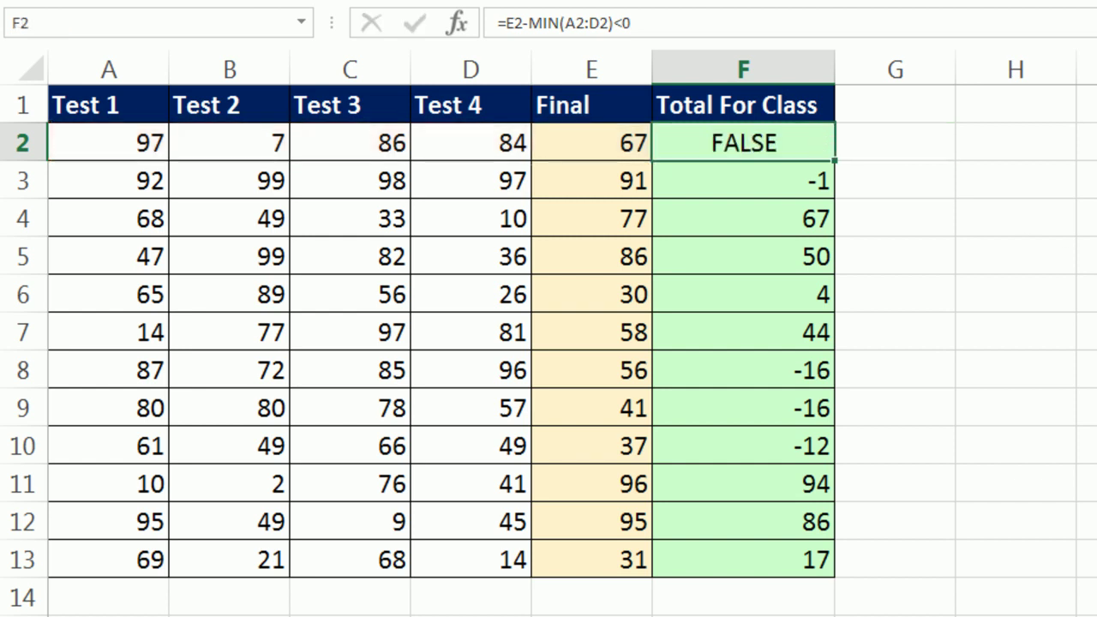
double_click(835, 160)
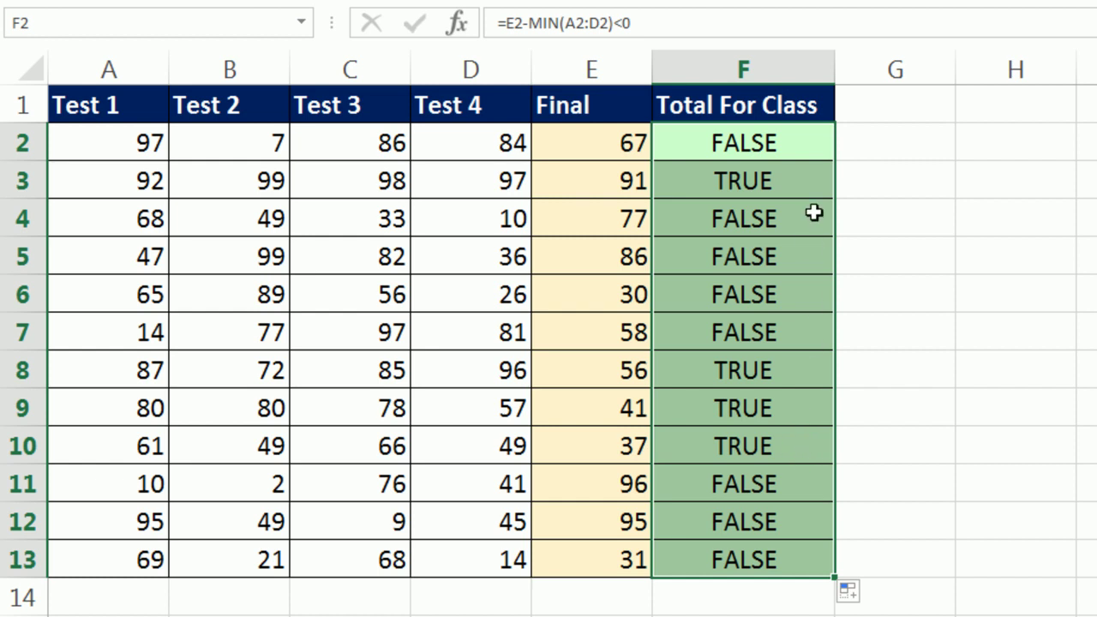
click(760, 180)
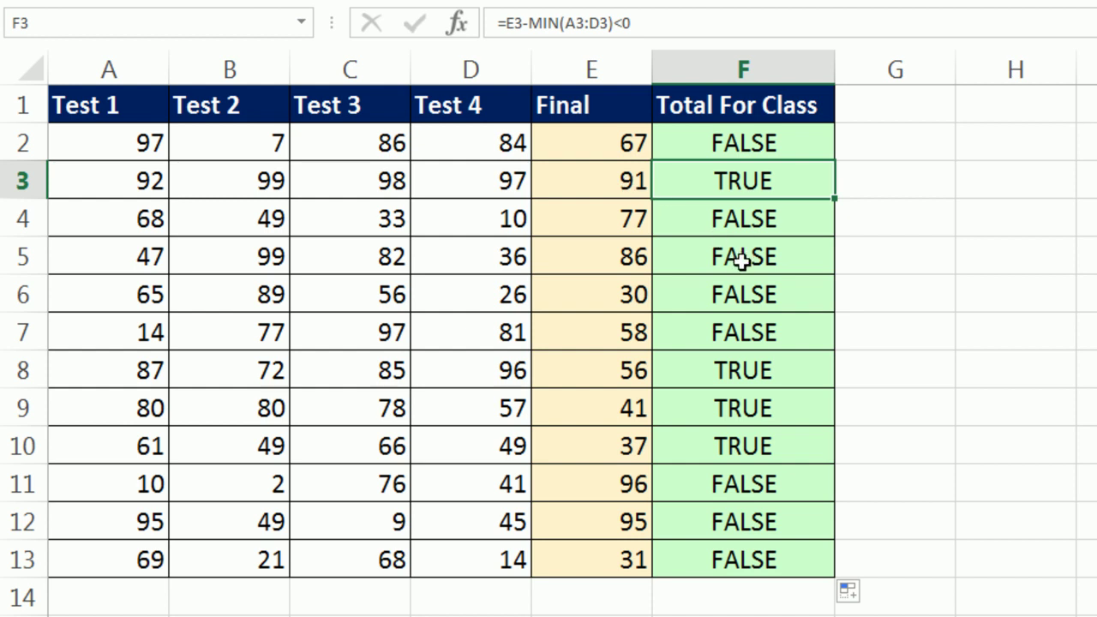
click(757, 370)
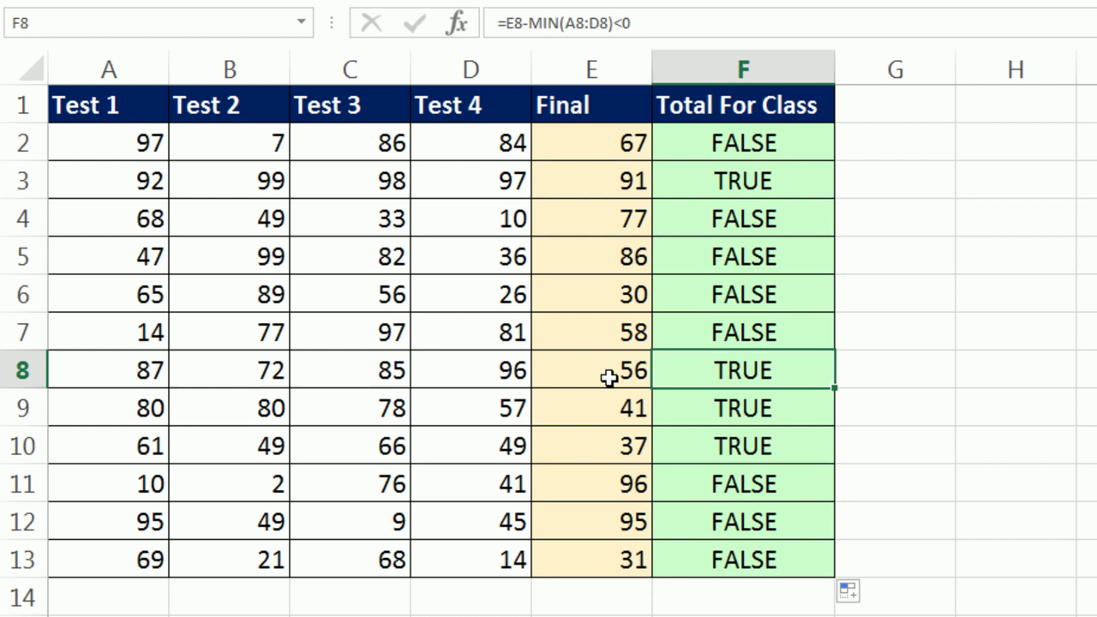
Step: Start wrapping F2's formula in IF, returning 0 when the difference is negative
double_click(765, 142)
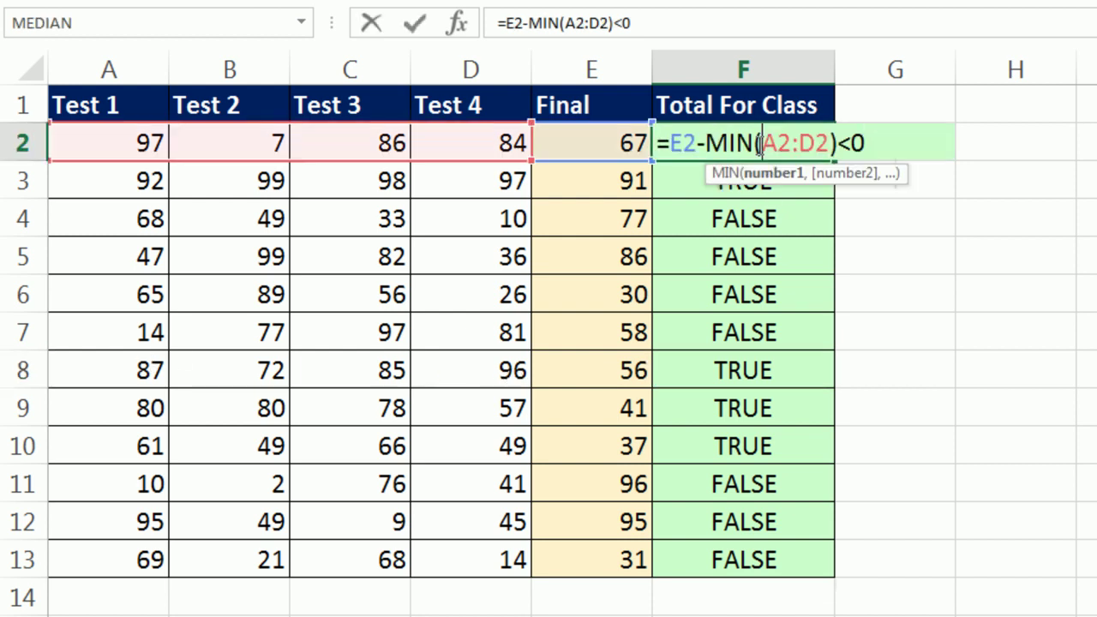
click(673, 142)
text(IF()
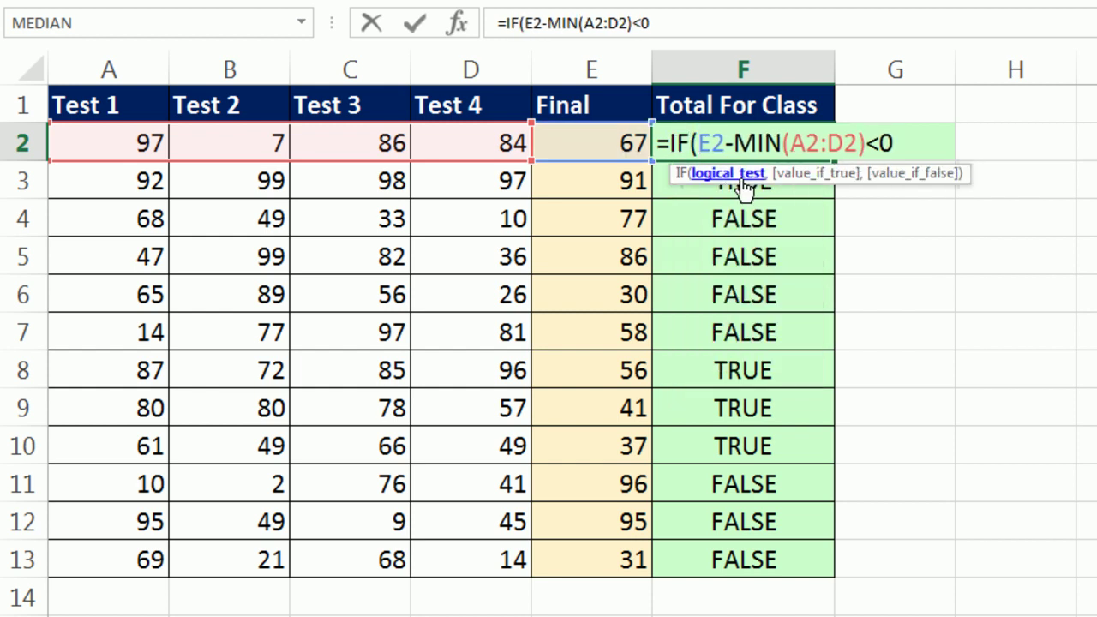
click(742, 178)
click(907, 137)
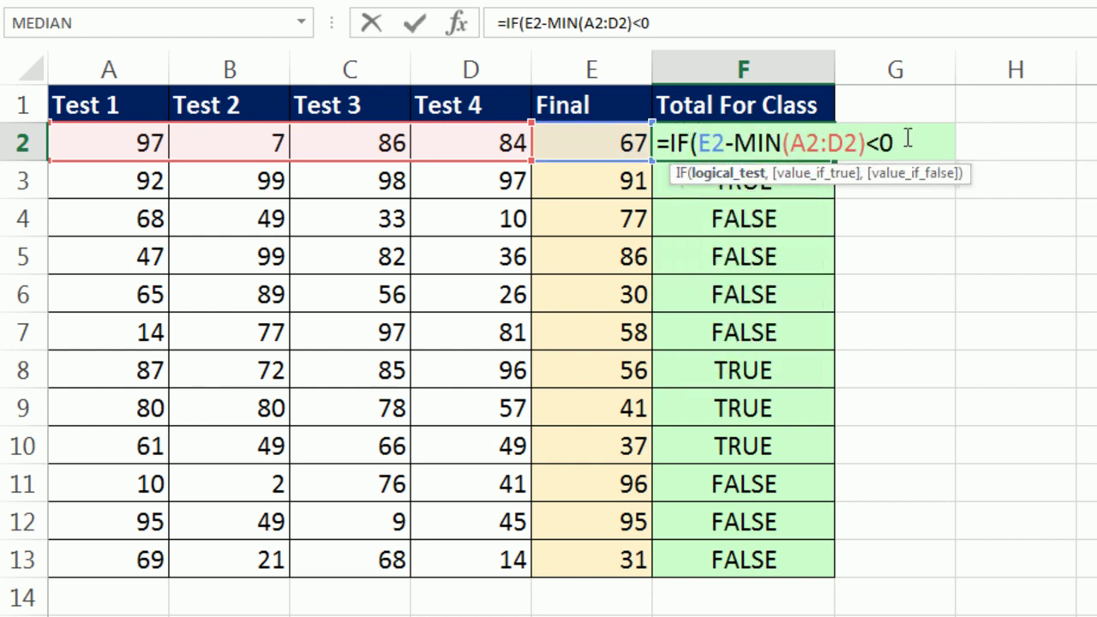
text(,)
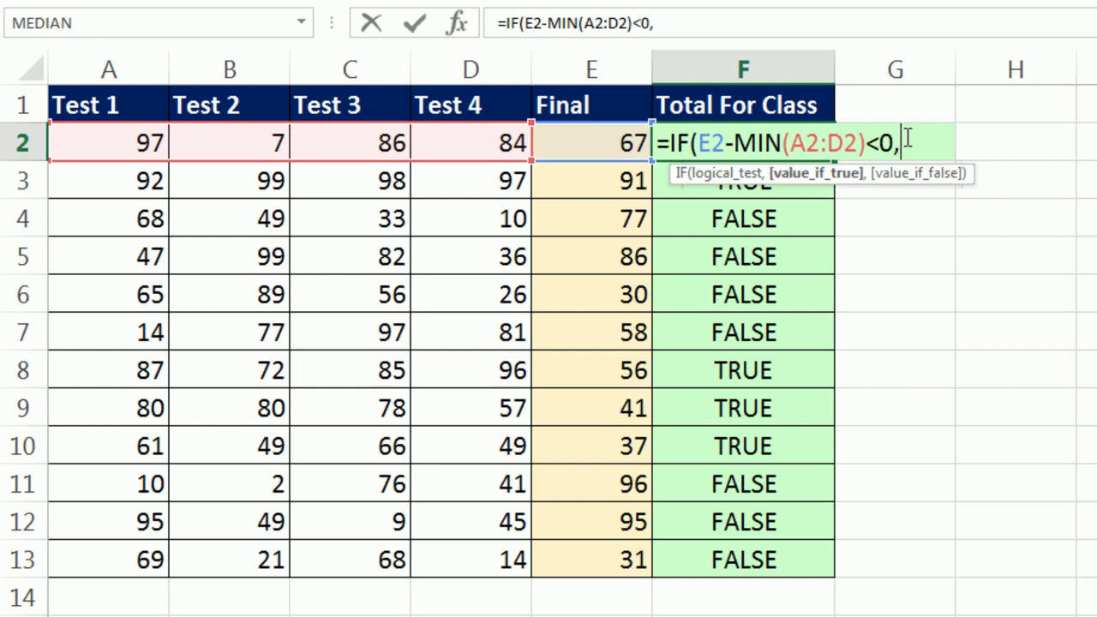
text(0,)
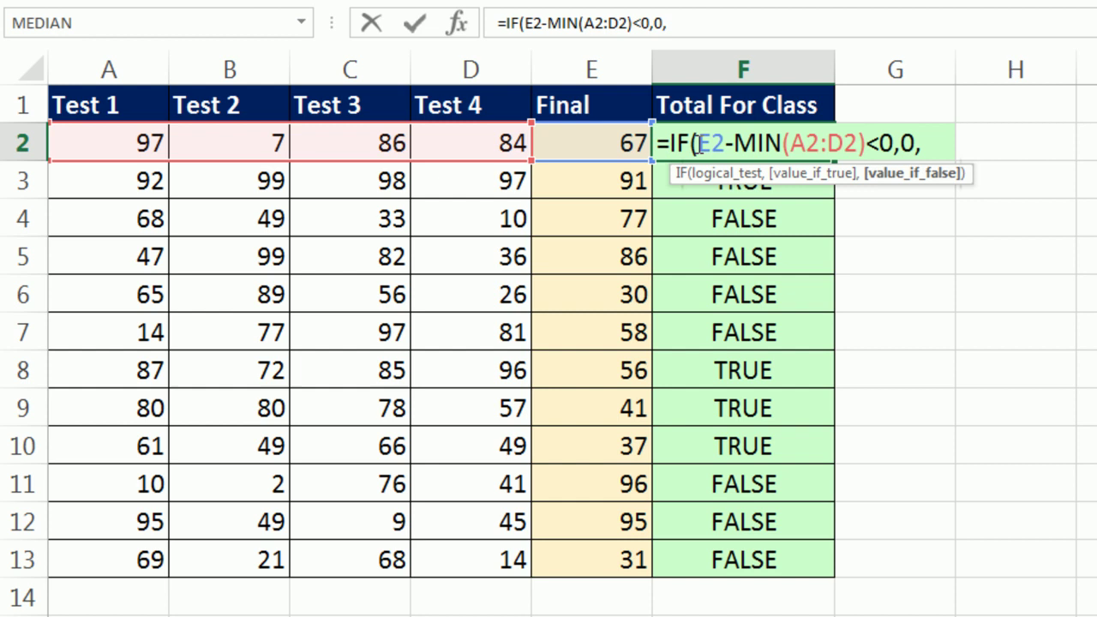
Step: Paste E2-MIN(A2:D2) as the IF's otherwise-result, close it, and fill down to F13
drag(701, 139, 870, 143)
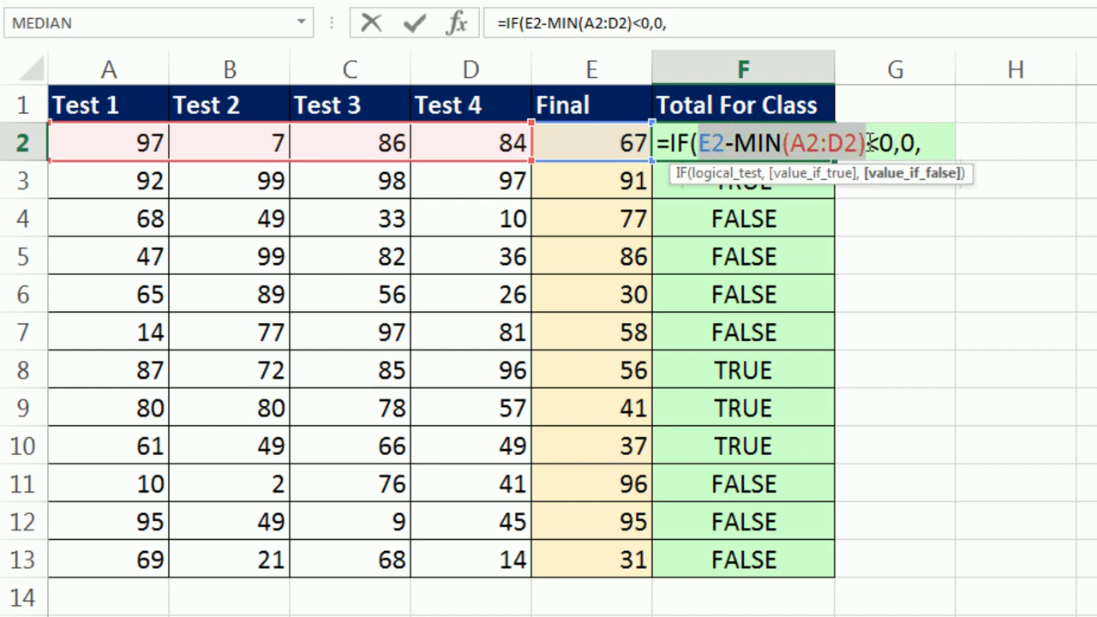
key(ctrl+c)
key(End)
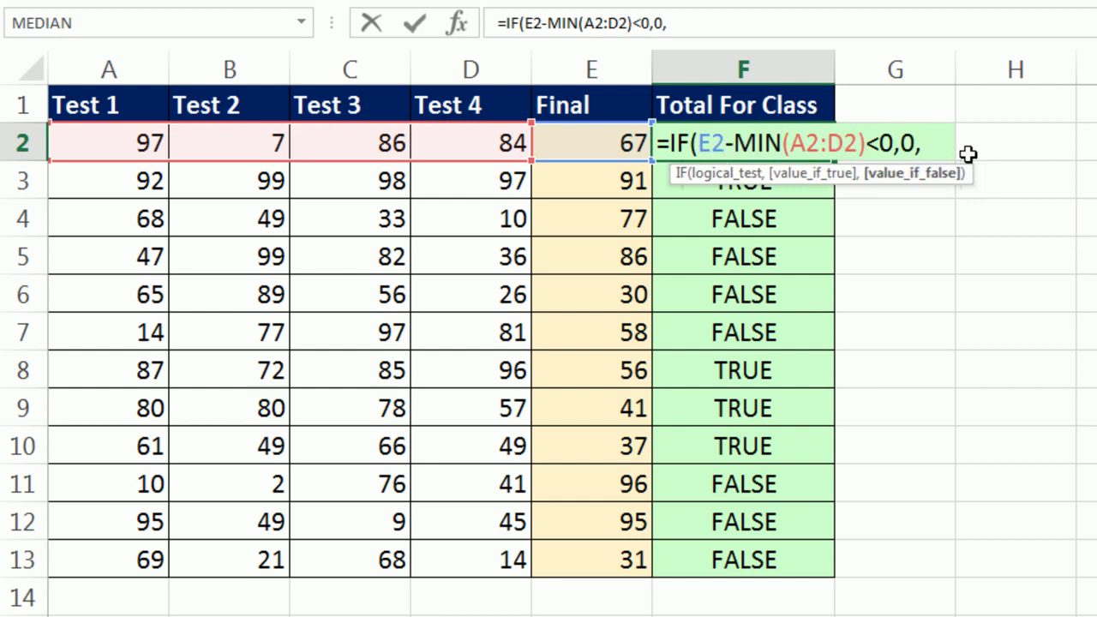
key(ctrl+v)
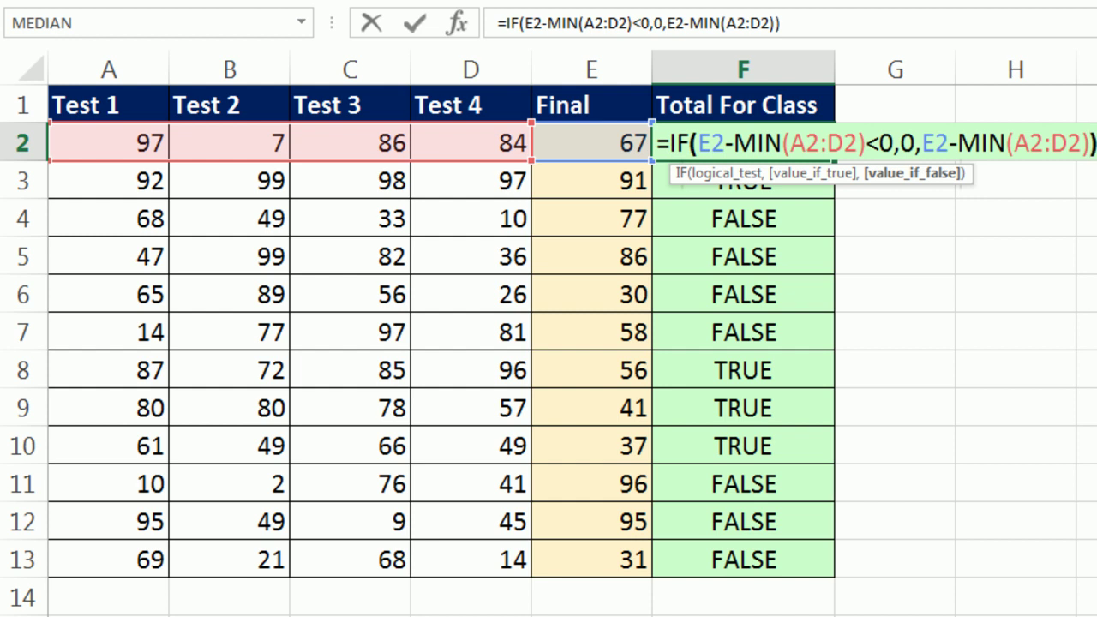
text())
key(ctrl+Return)
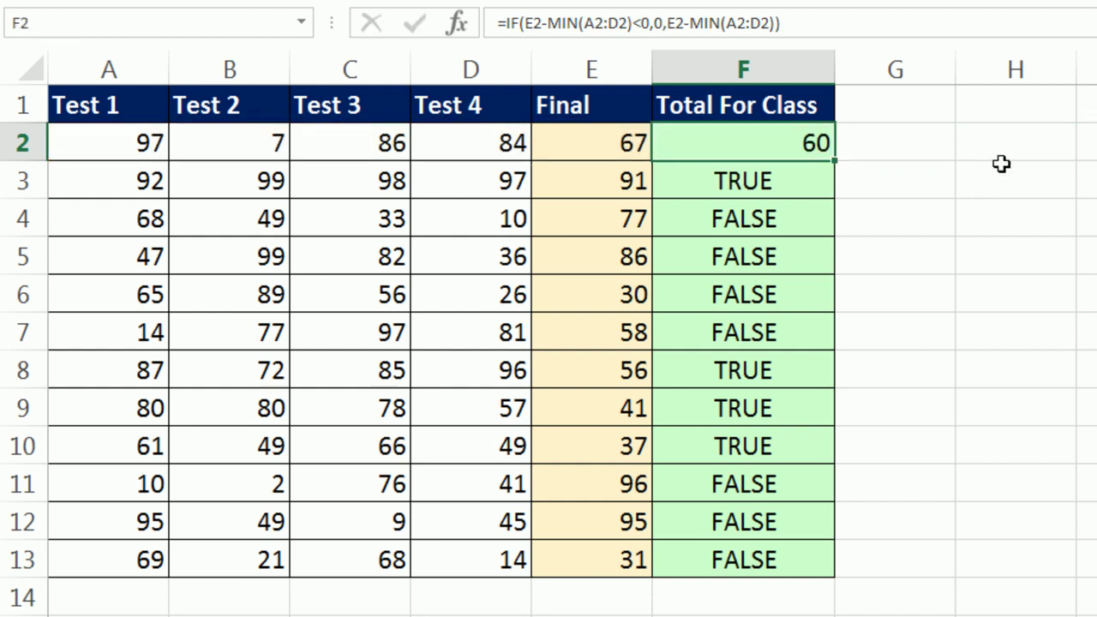
double_click(834, 160)
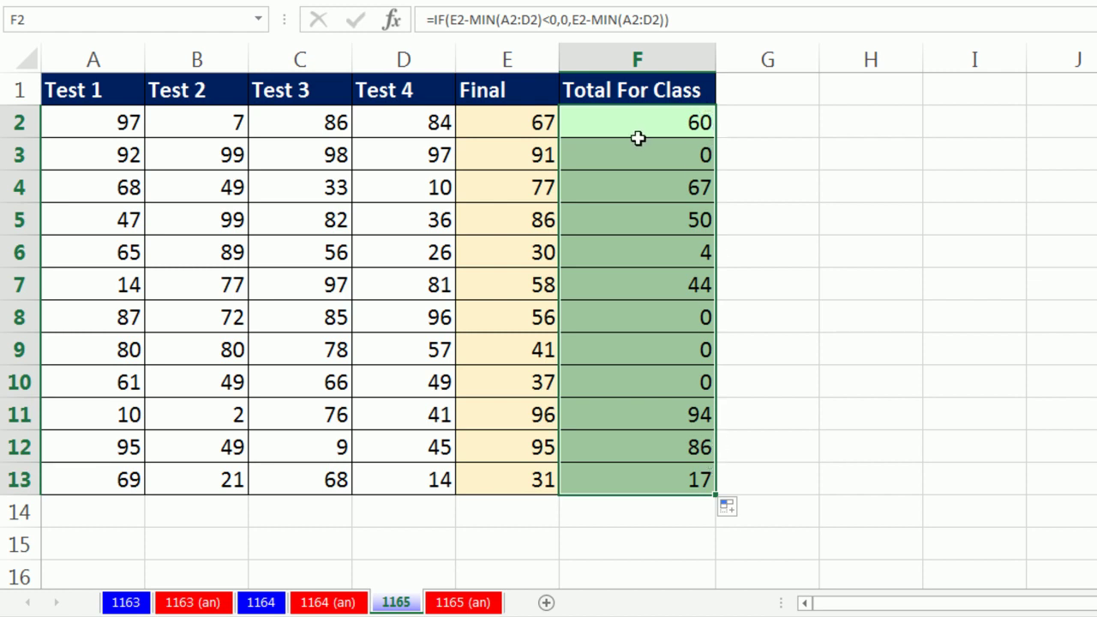
double_click(639, 129)
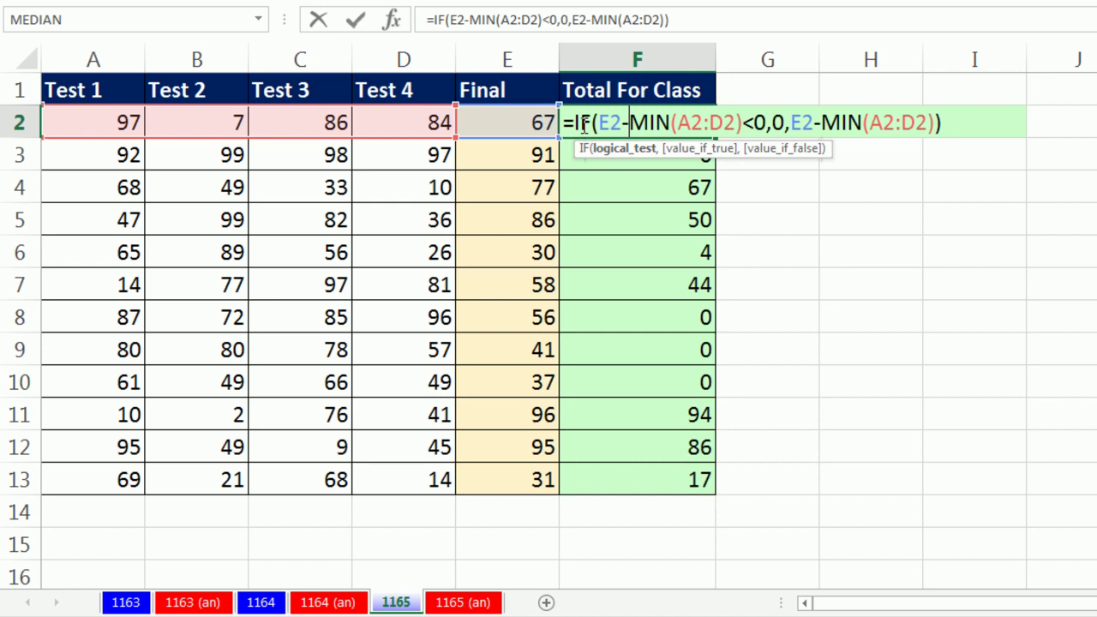
click(620, 154)
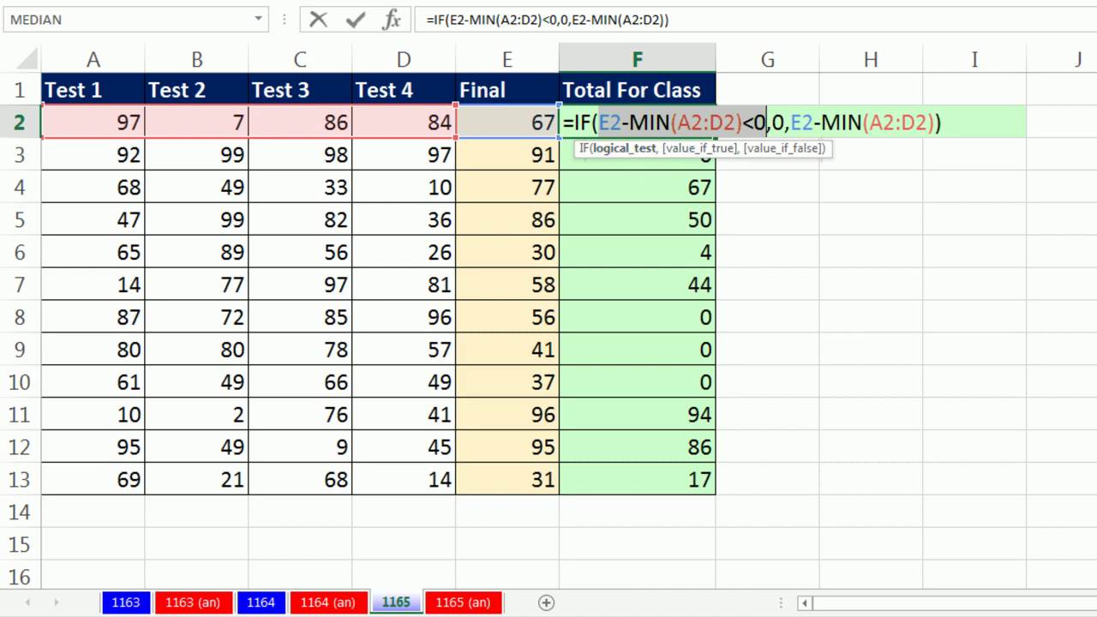
double_click(775, 122)
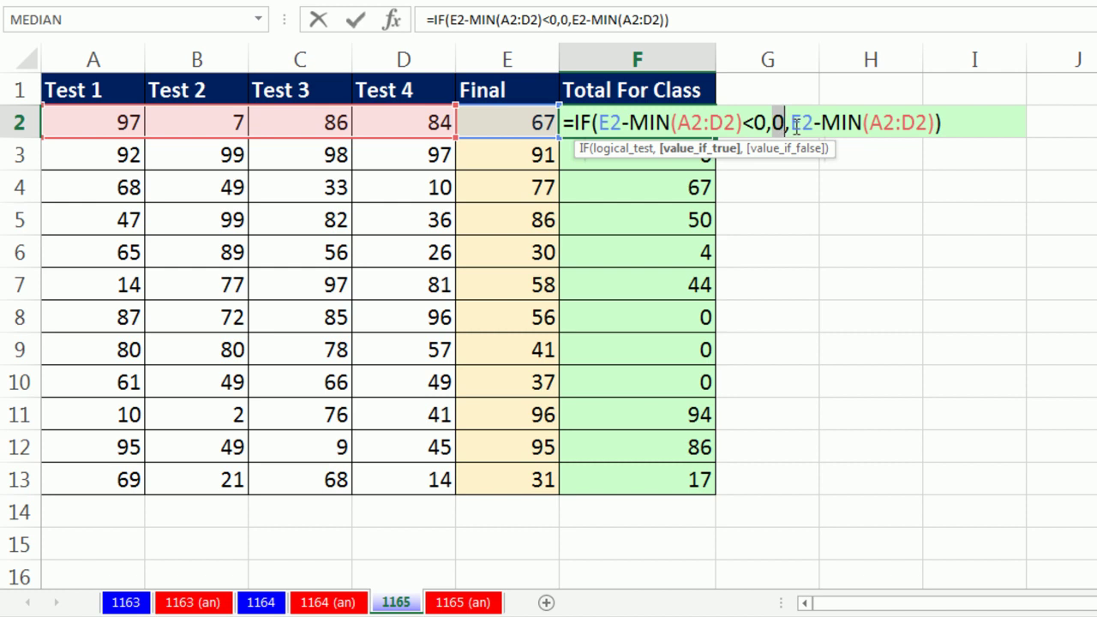
drag(790, 122, 936, 124)
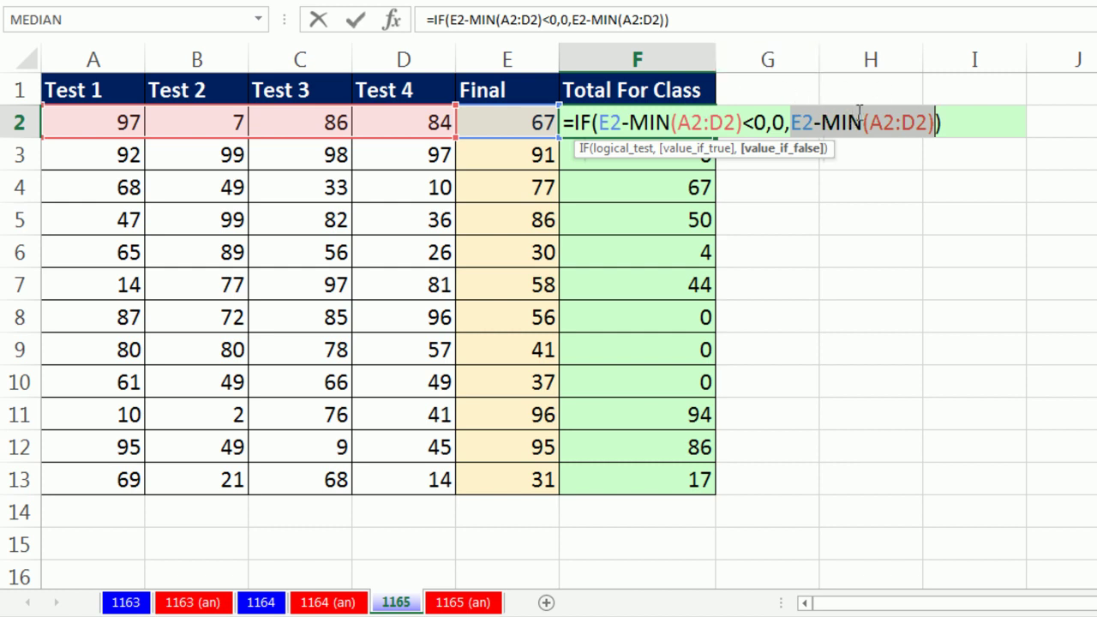
key(ctrl+Return)
key(F2)
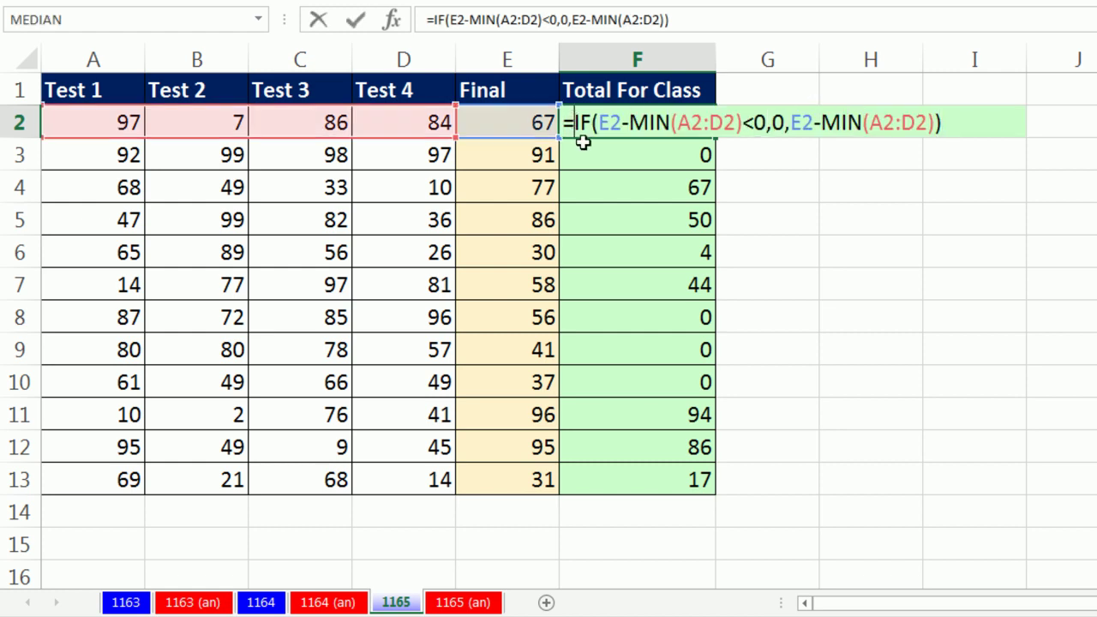
Step: Prefix F2's formula with SUM(A2:D2)+ and fill it down to F13
text(sum)
key(Tab)
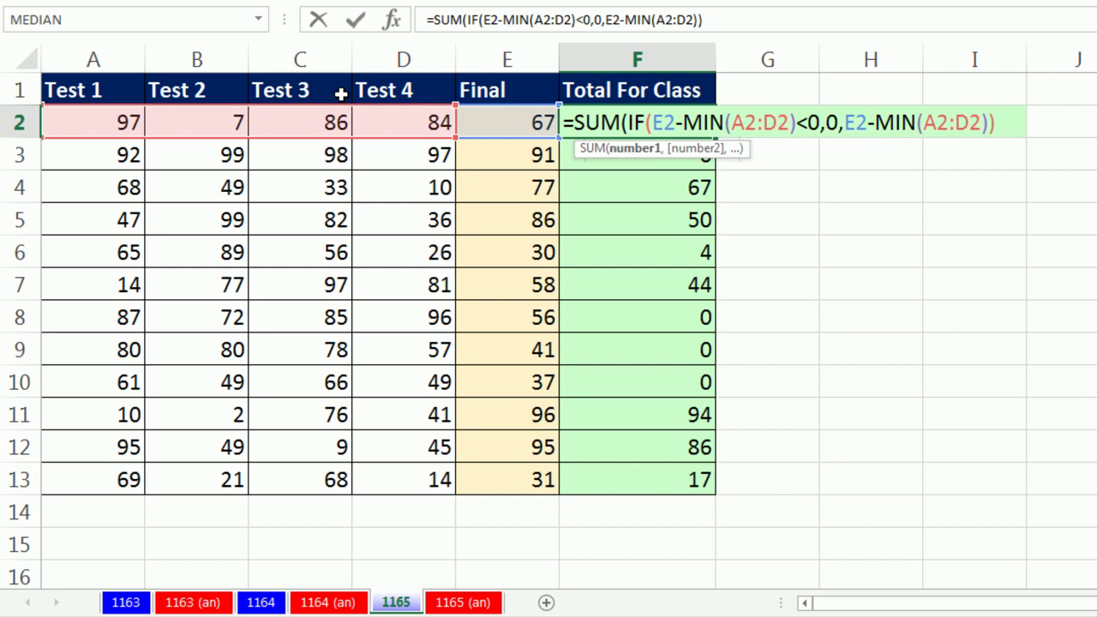
drag(83, 120, 391, 116)
text())
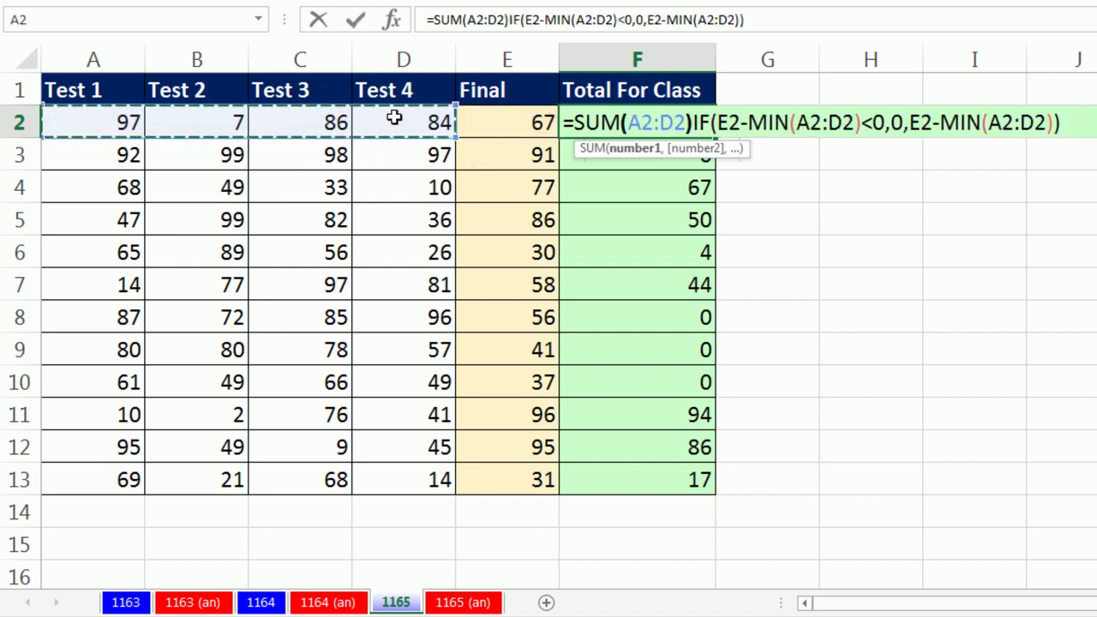
text(+)
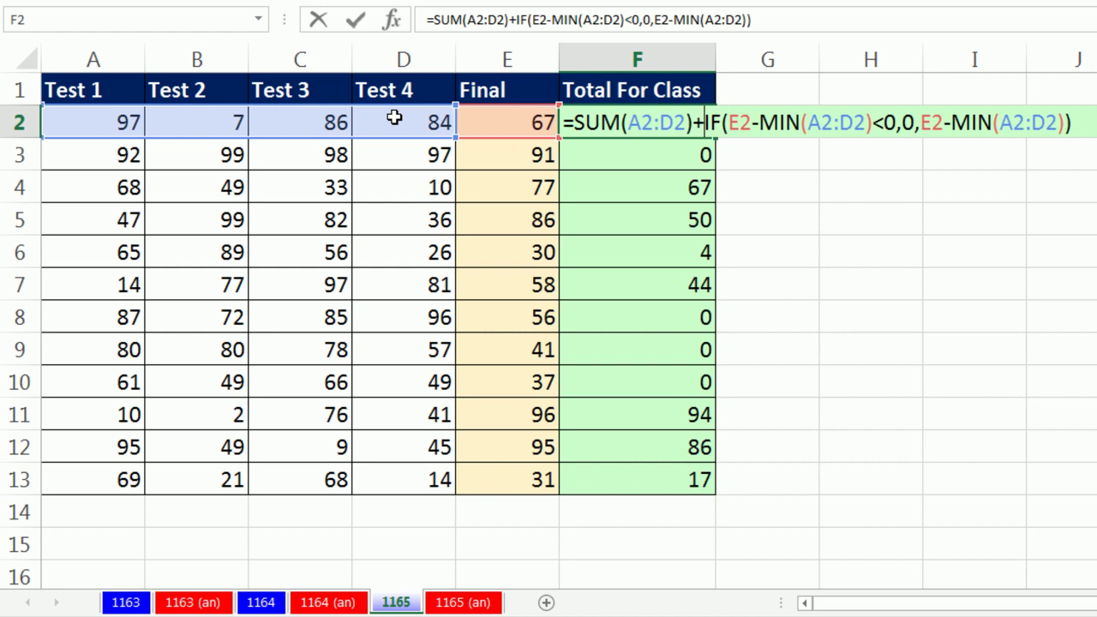
key(ctrl+Return)
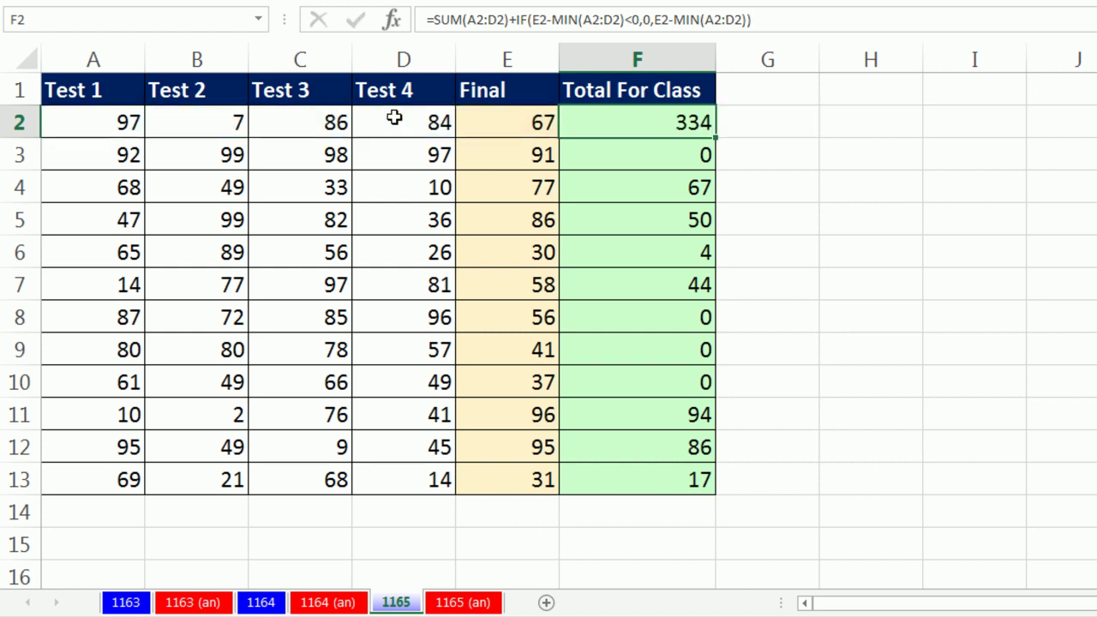
double_click(718, 137)
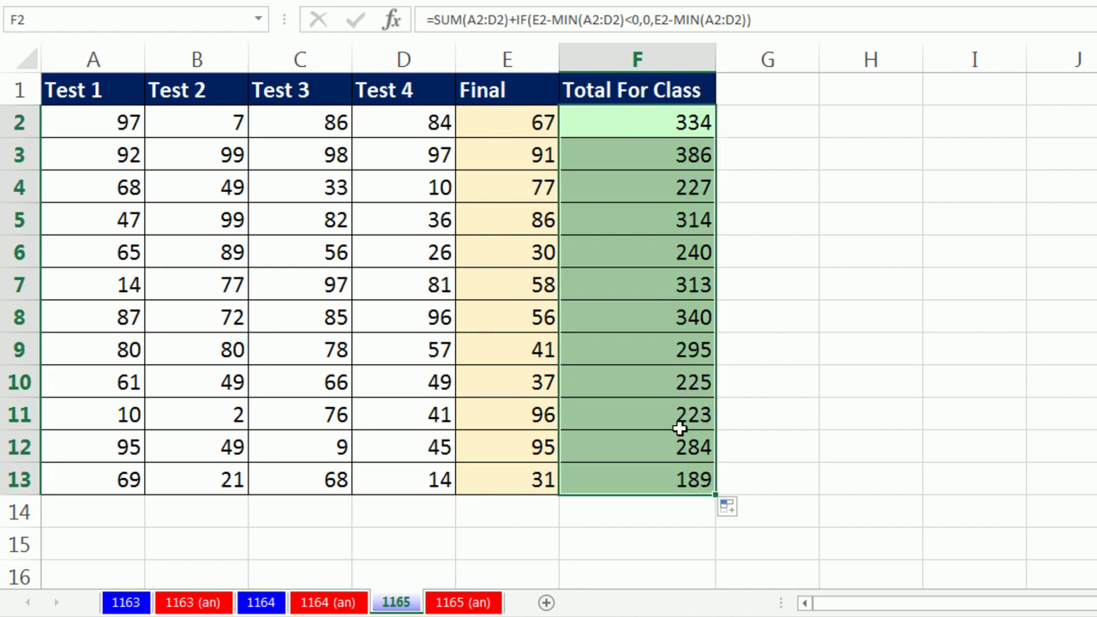
Step: Review the formulas in F13 and F2 in-cell without changing them
click(660, 479)
key(F2)
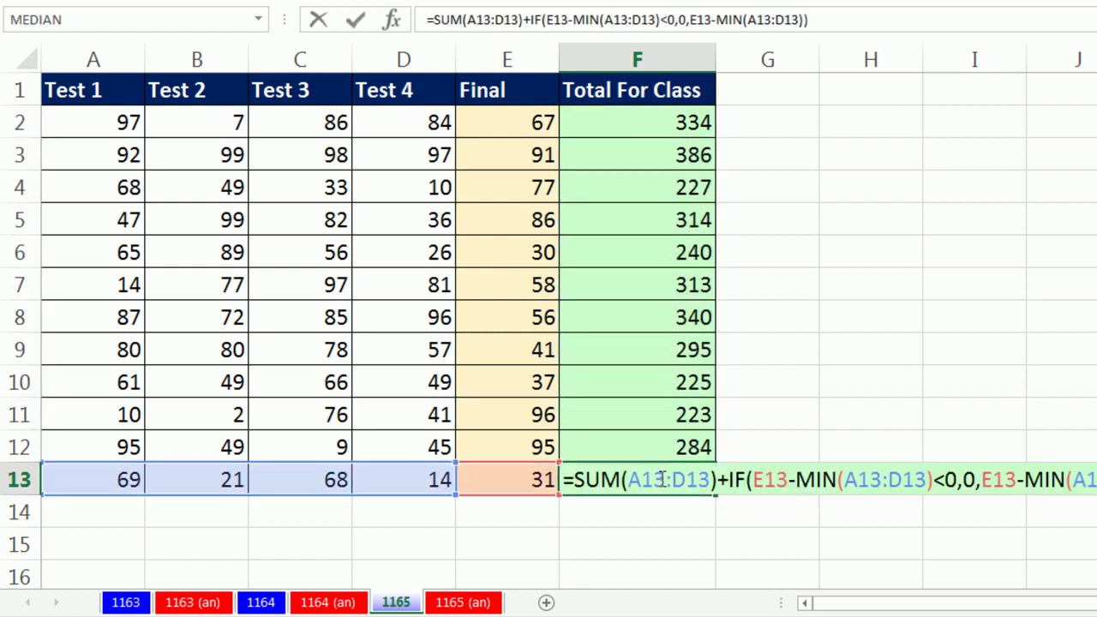
key(Escape)
double_click(701, 129)
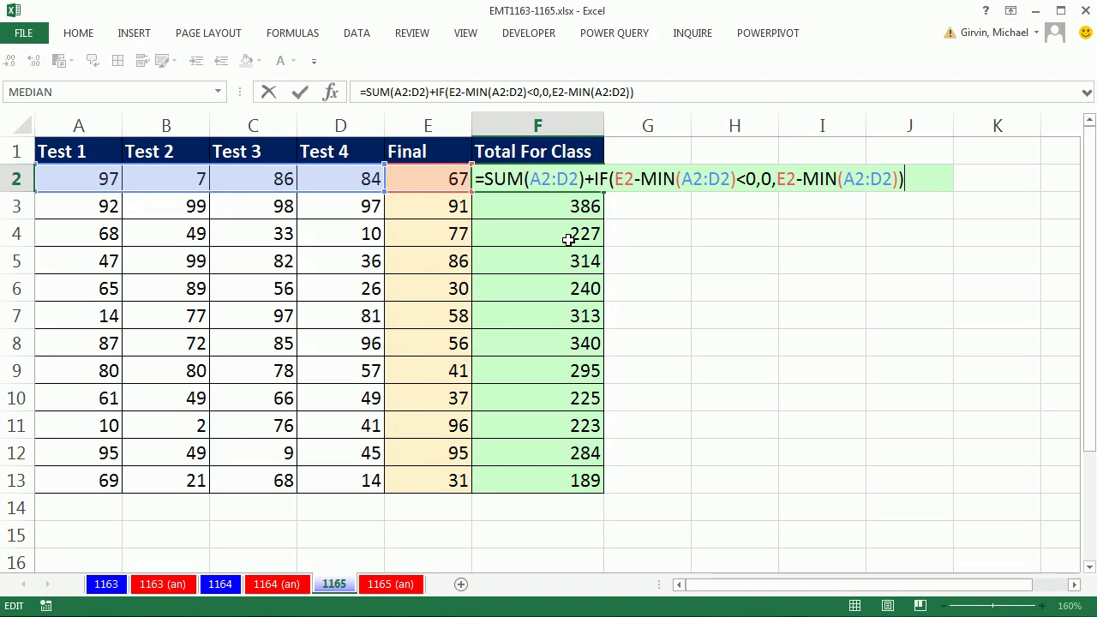
Step: Keep F2's formula showing 334 and open Evaluate Formula on it with Alt, M, V
key(ctrl+Return)
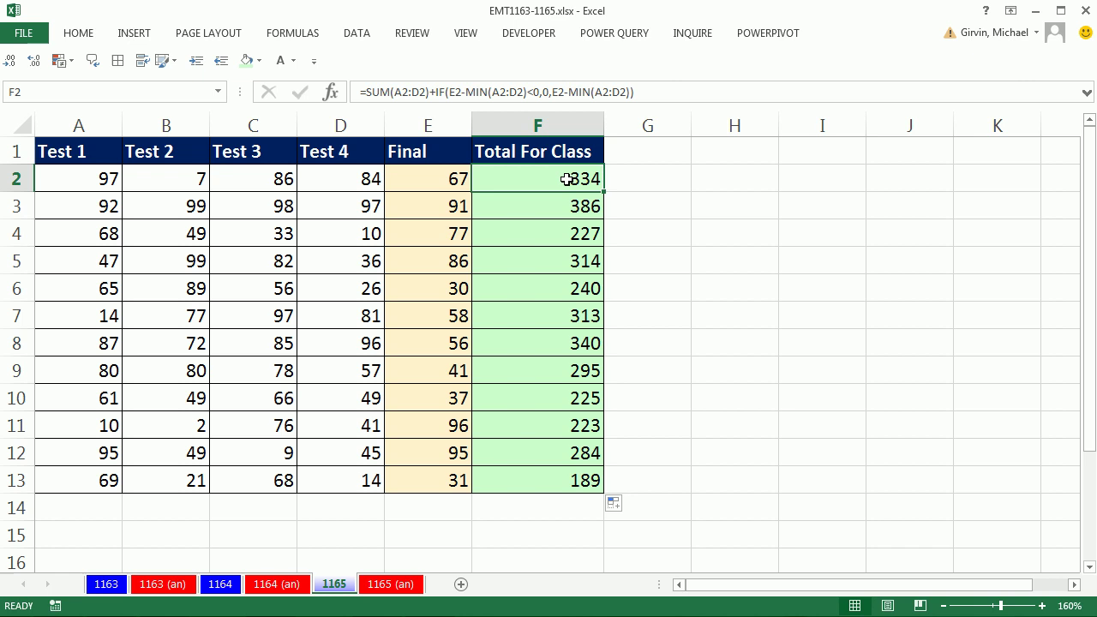
click(310, 39)
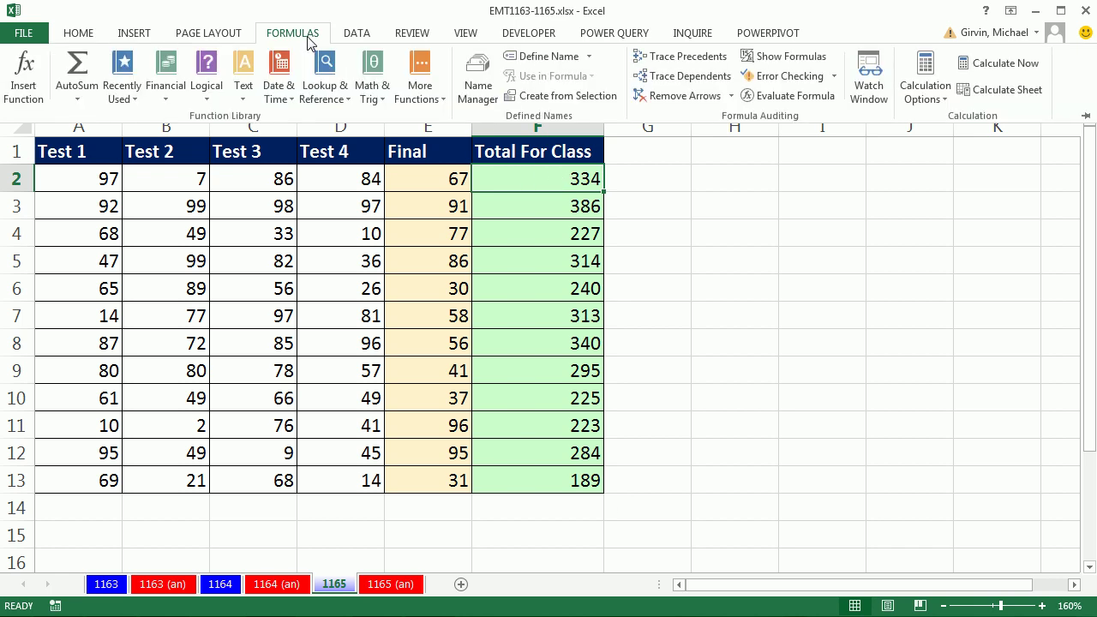
click(787, 97)
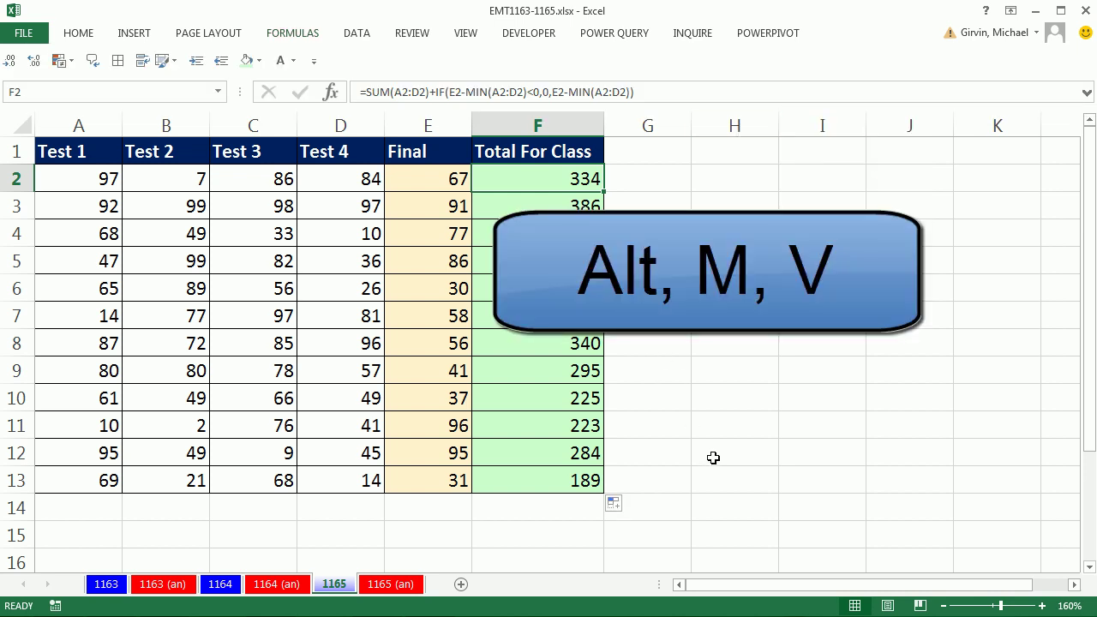
key(alt)
key(m)
key(v)
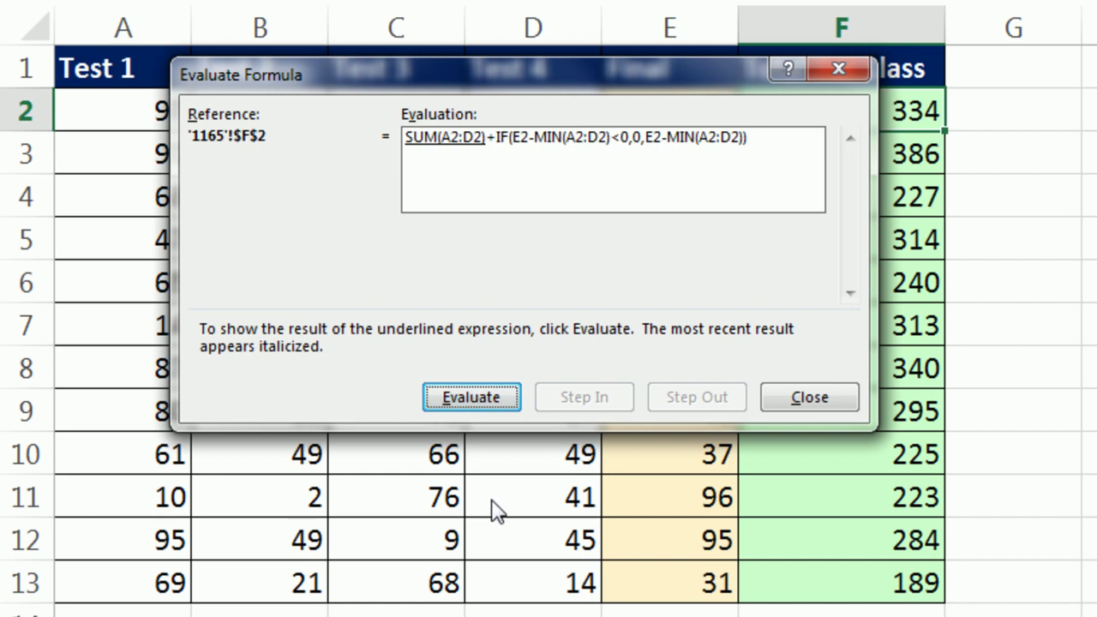
Step: Step through F2's evaluation: sum 274, 67-7 gives 60, total 334
key(Return)
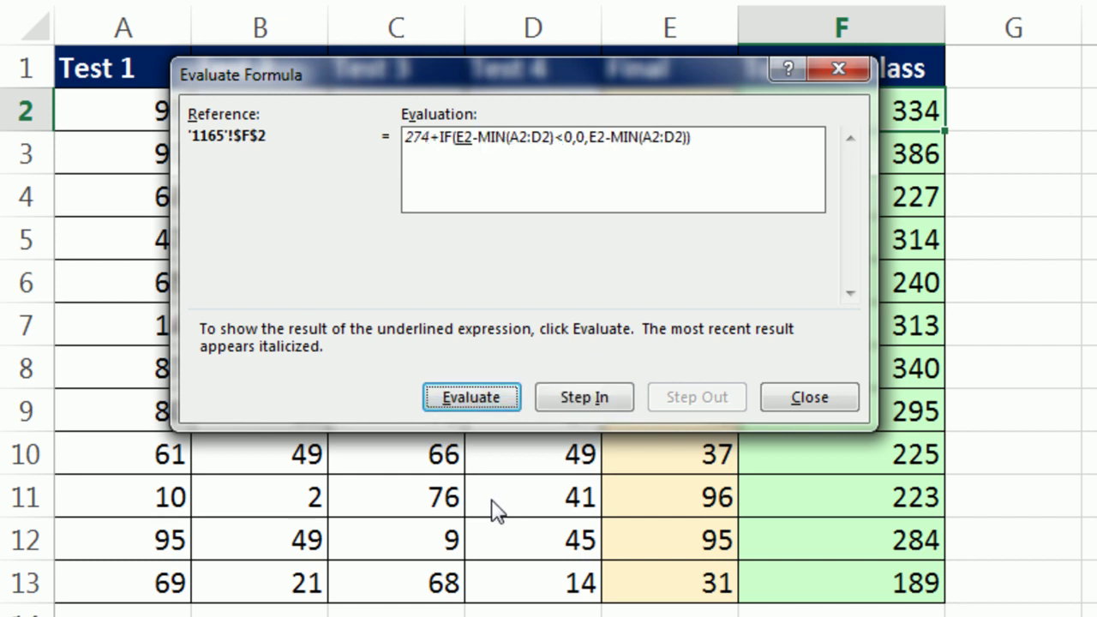
key(Return)
key(Return)
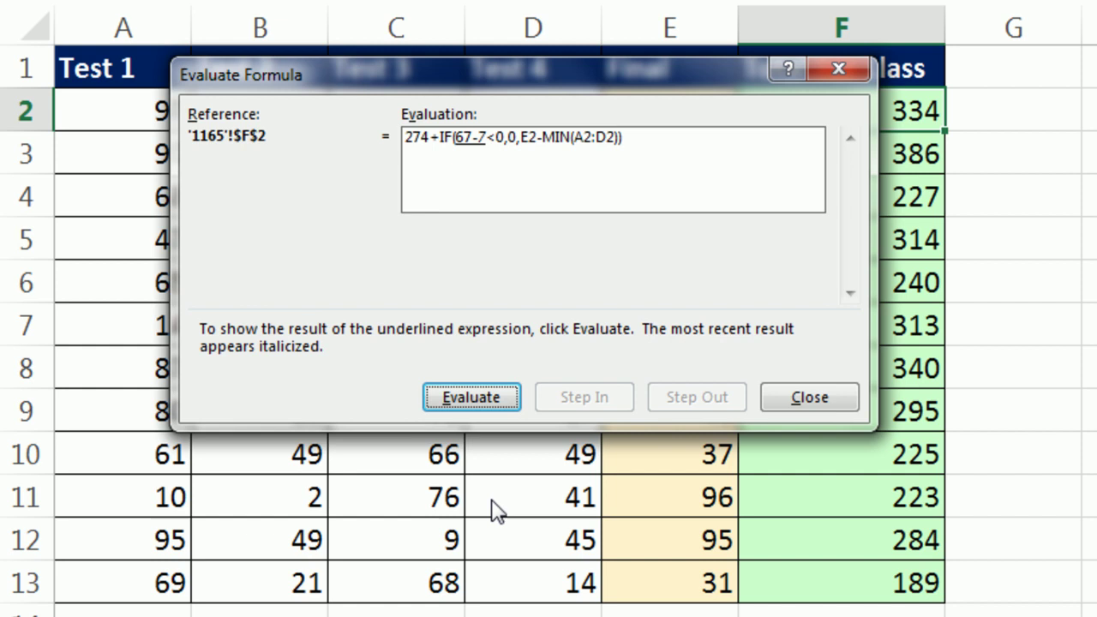
key(Return)
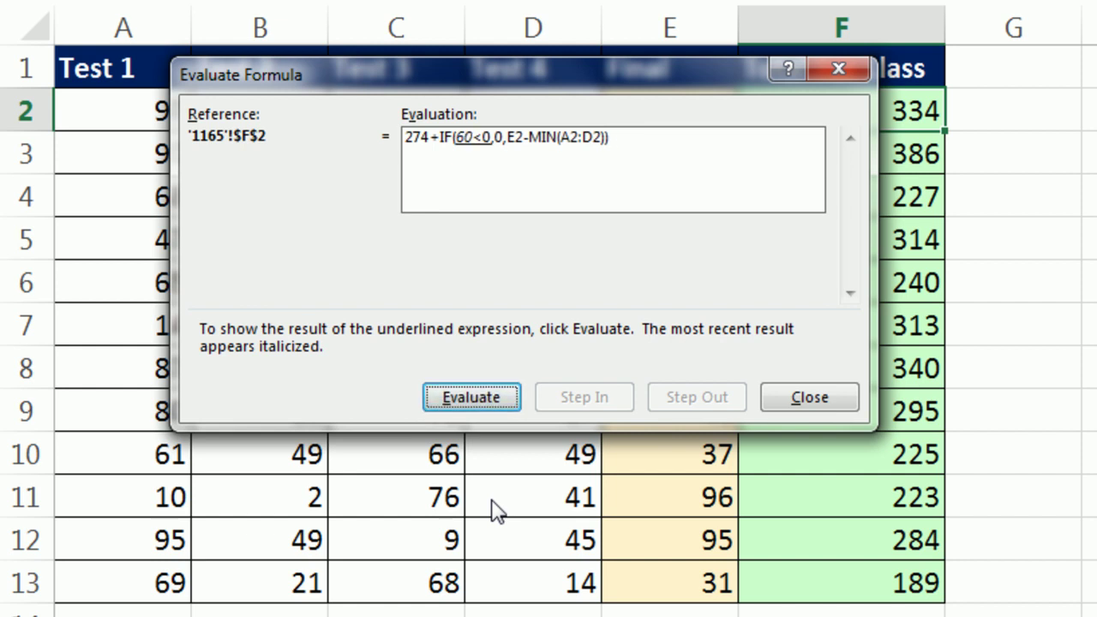
key(Return)
key(Return)
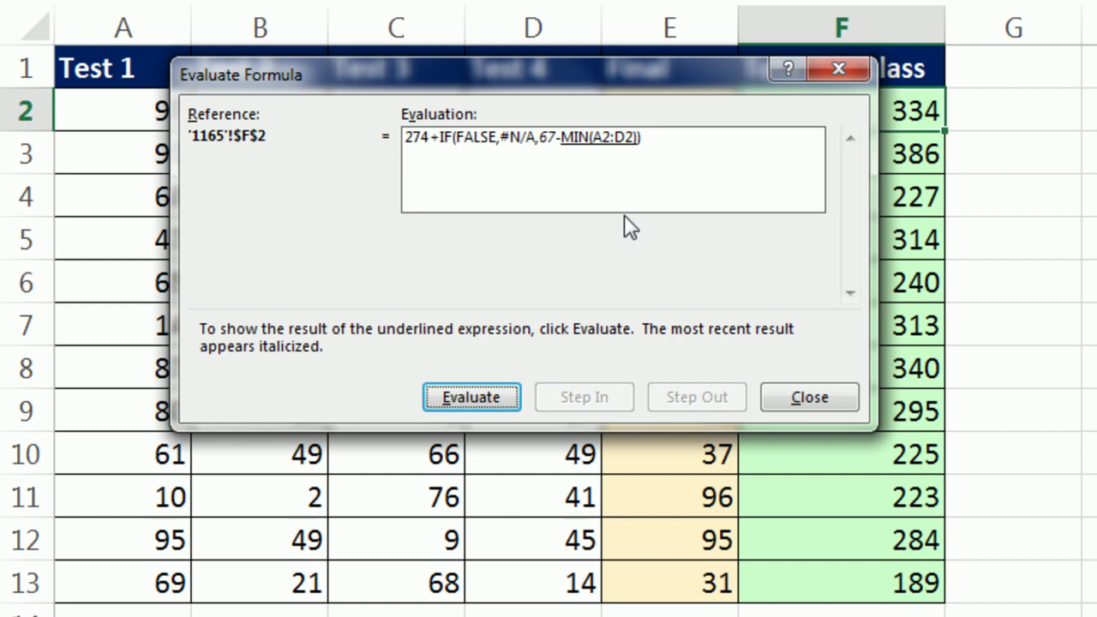
key(Return)
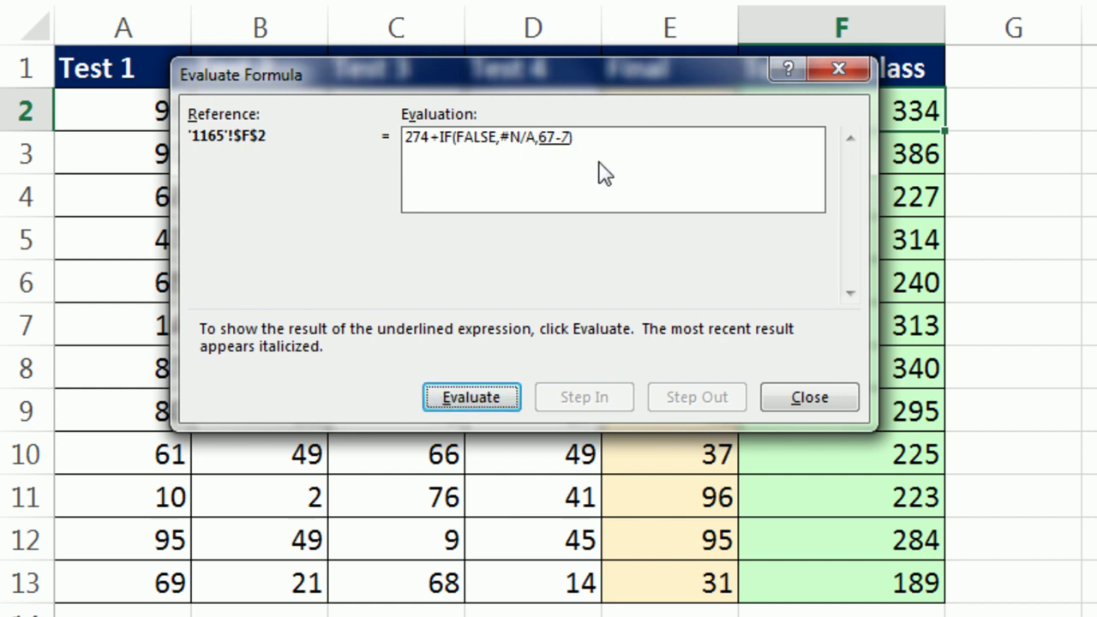
key(Return)
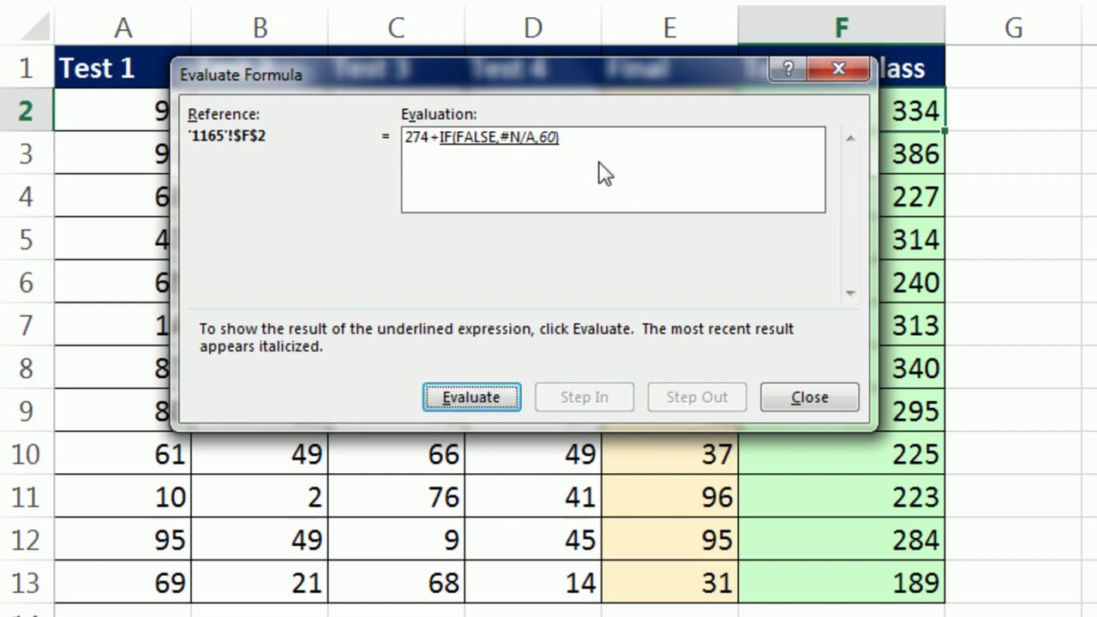
key(Return)
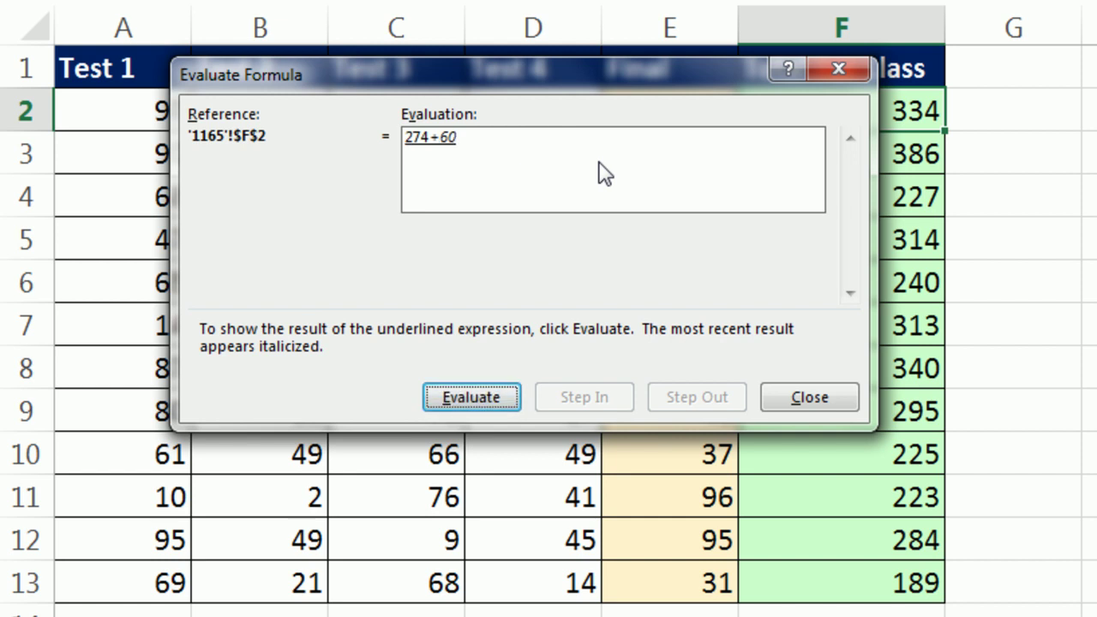
key(Return)
Step: Close the F2 evaluation and open Evaluate Formula on F3
key(Escape)
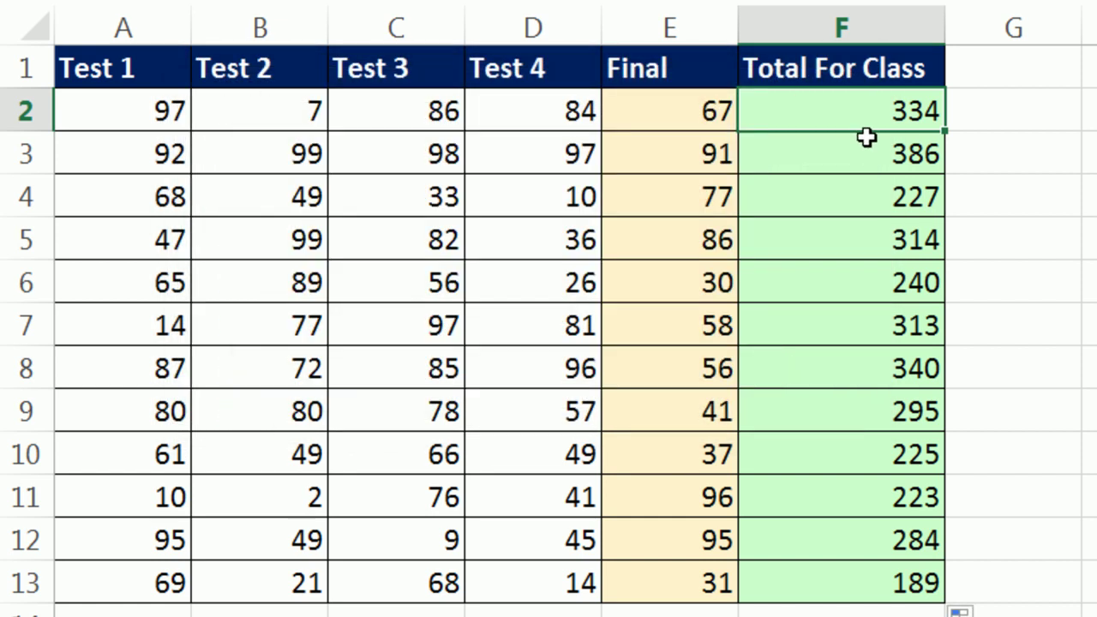
click(893, 146)
key(alt+m)
key(v)
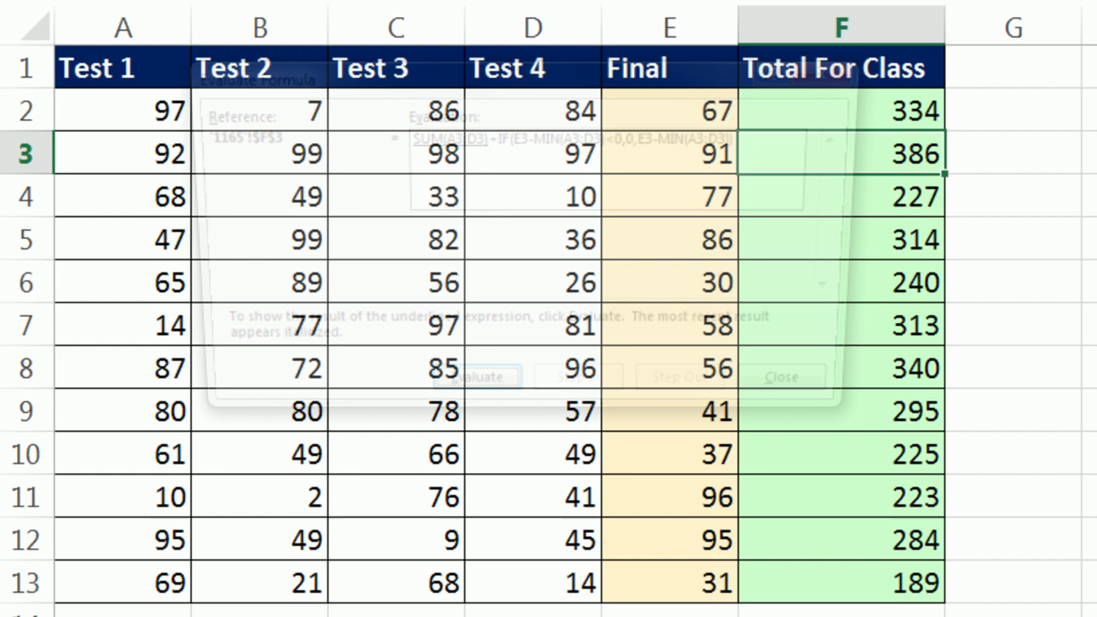
Step: Step F3's evaluation: sum 386, Final 91, lowest 92, so 91-92<0 is TRUE
key(Return)
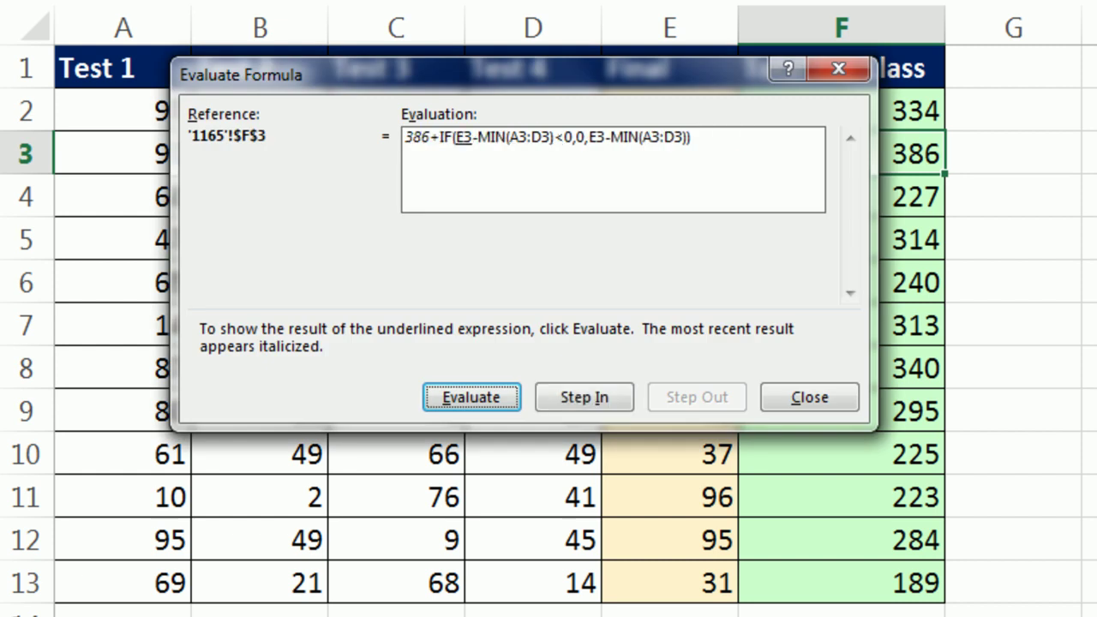
key(Return)
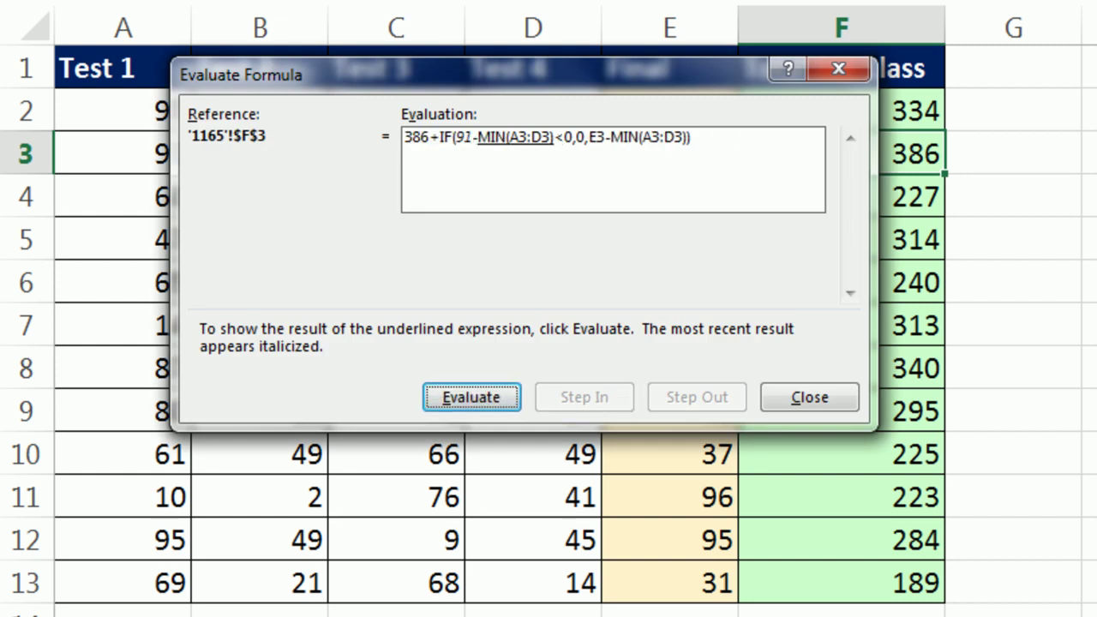
key(Return)
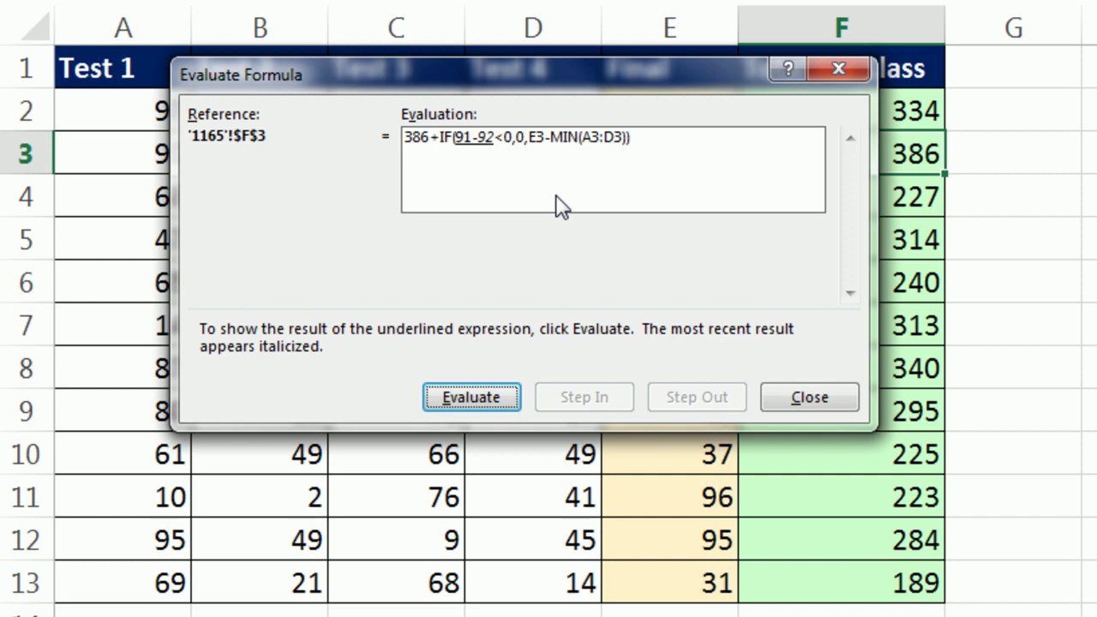
key(Return)
key(Return)
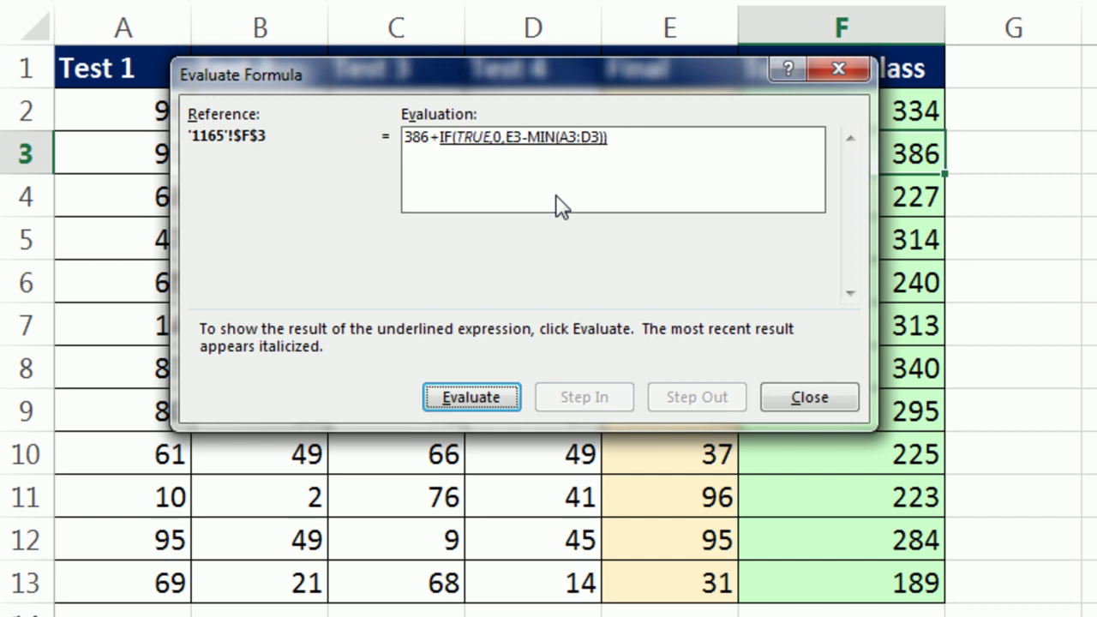
key(Return)
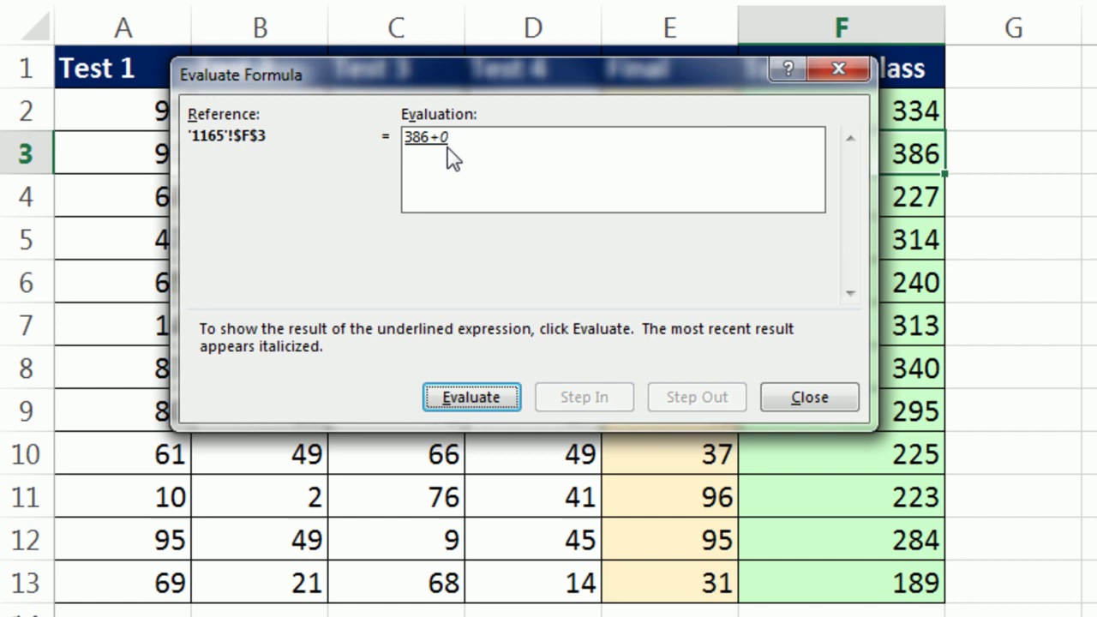
Step: Finish F3's evaluation at 386, close it, and open F2's formula in the cell
key(Return)
key(Escape)
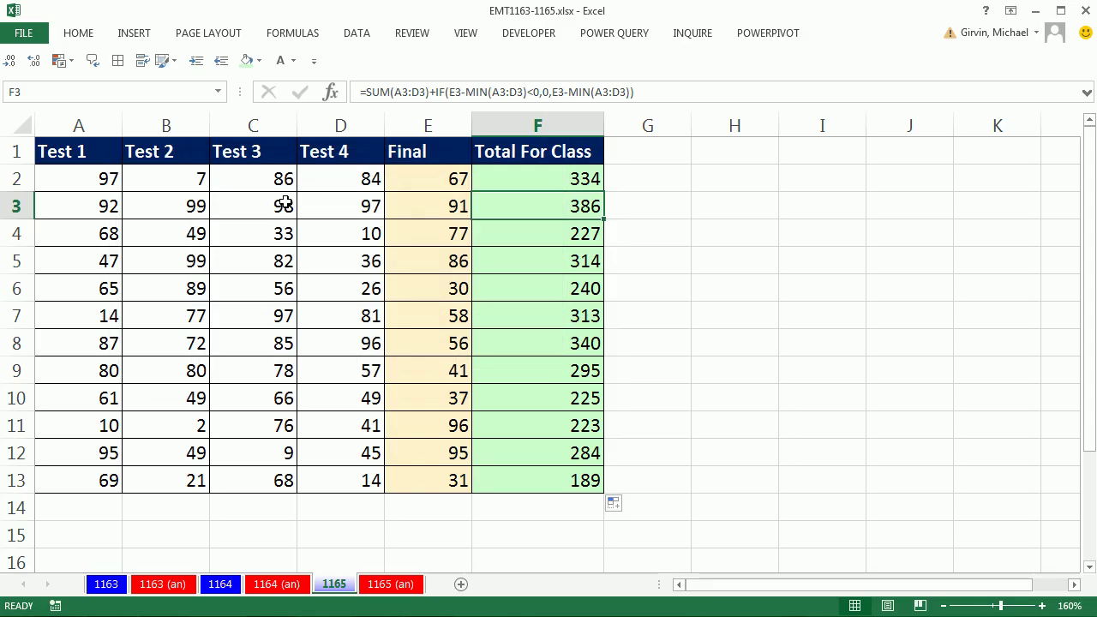
double_click(878, 111)
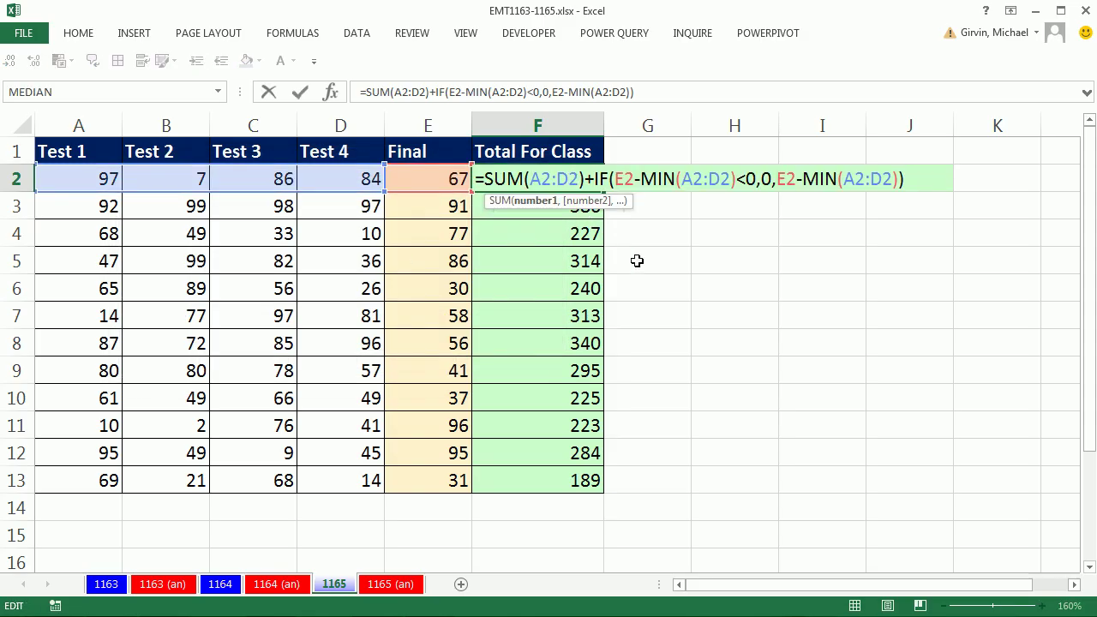